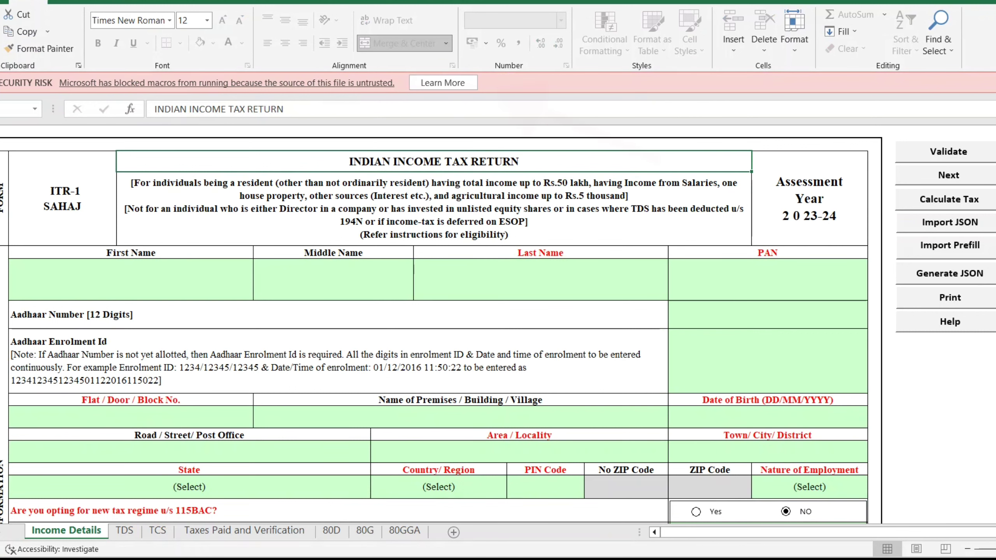
Close the ITR 1_AY 2023-24_V1.0.xlsm workbook with Alt+F4.
key("alt+F4")
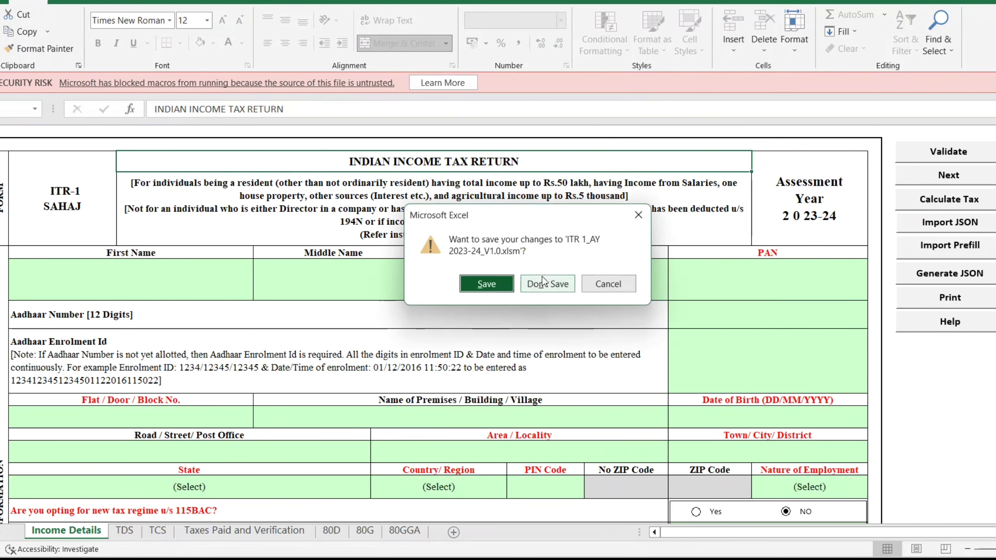
Discard the changes, then unblock the ITR 1_AY 2023-24_V1.0 file in its Properties.
left_click(567, 286)
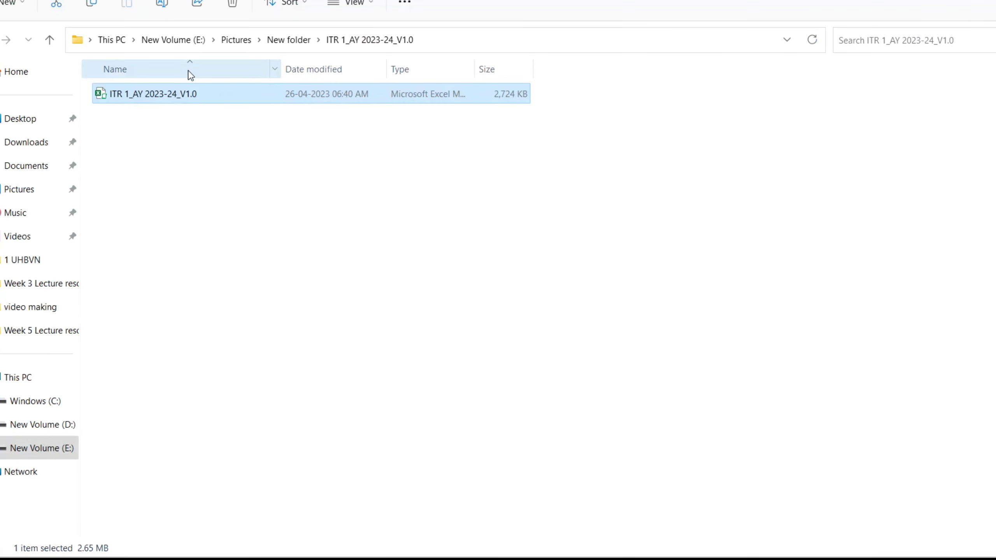
right_click(171, 99)
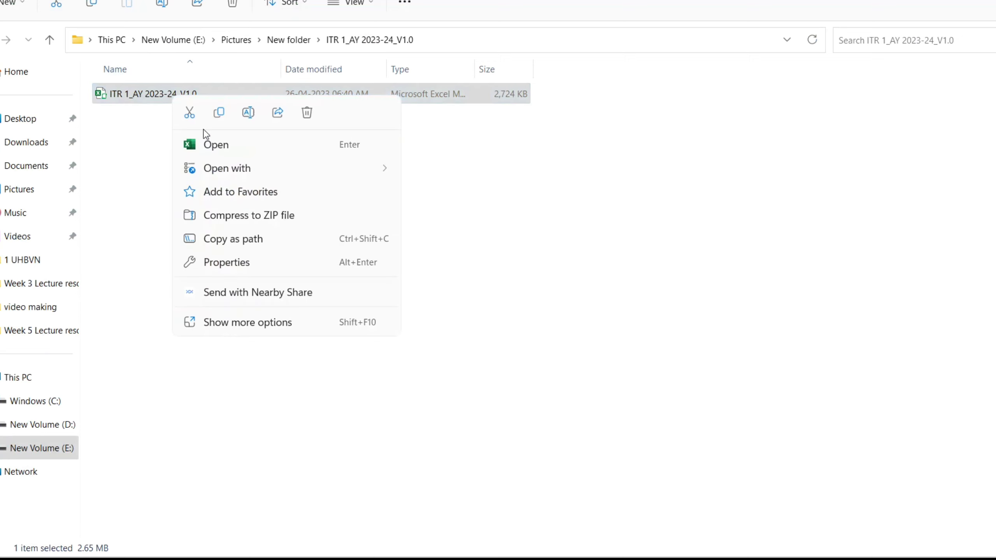
left_click(237, 262)
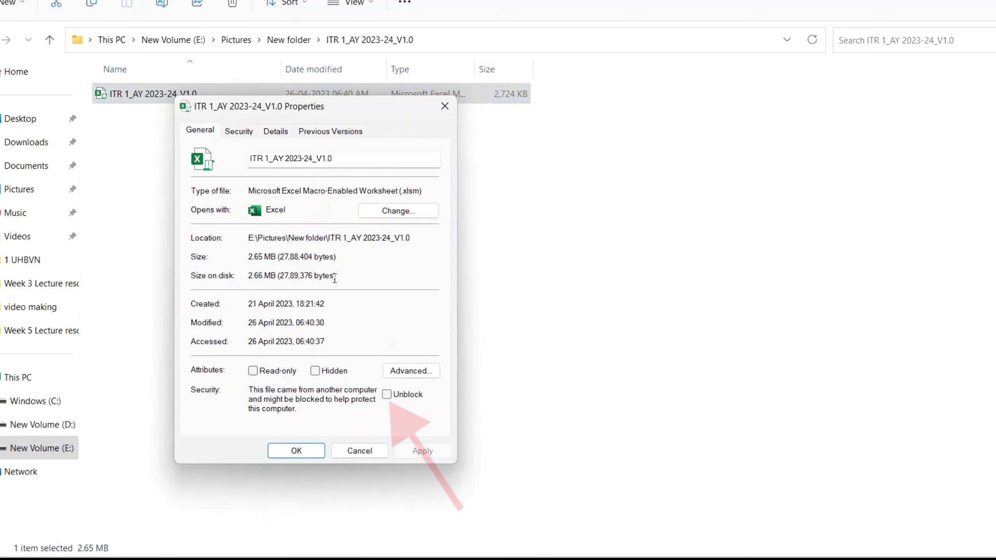
left_click(387, 395)
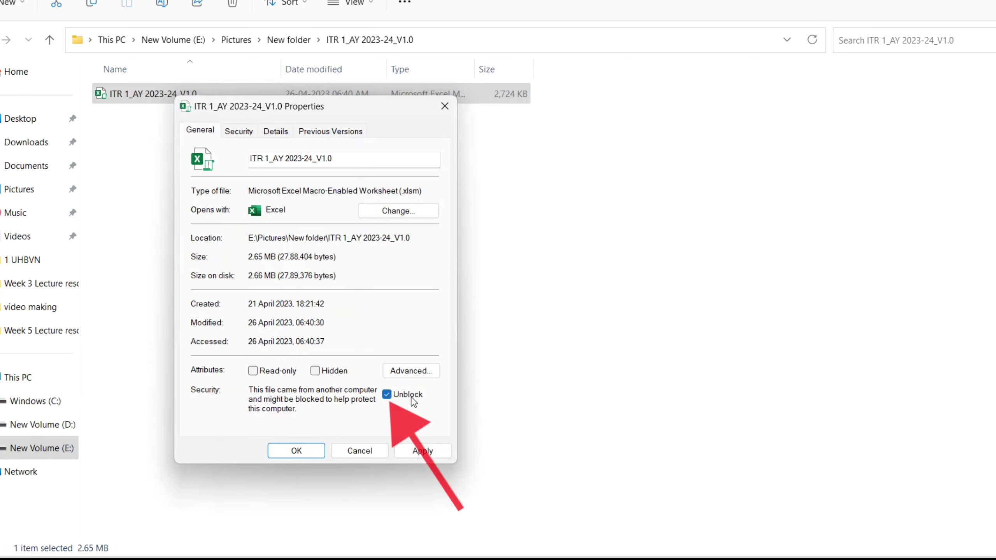
left_click(405, 450)
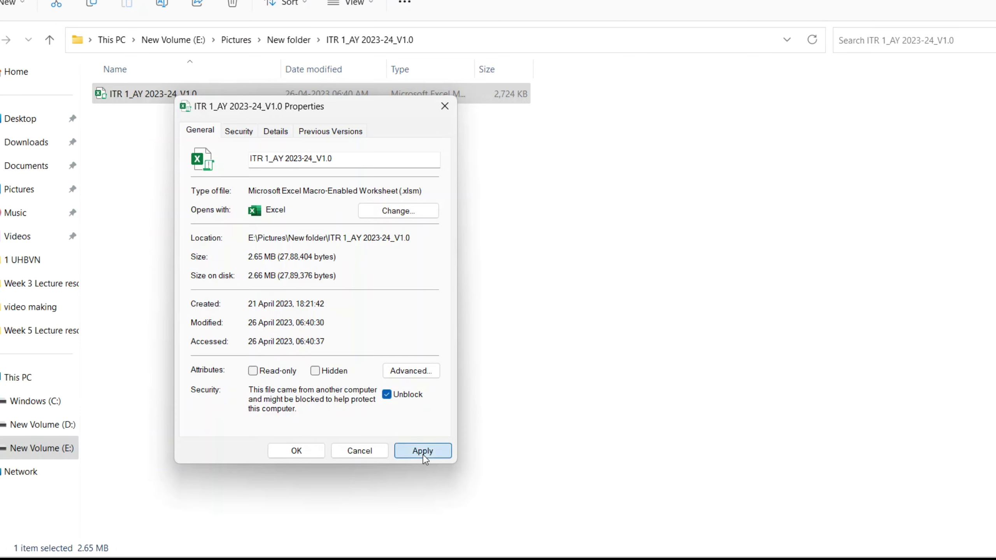
left_click(296, 450)
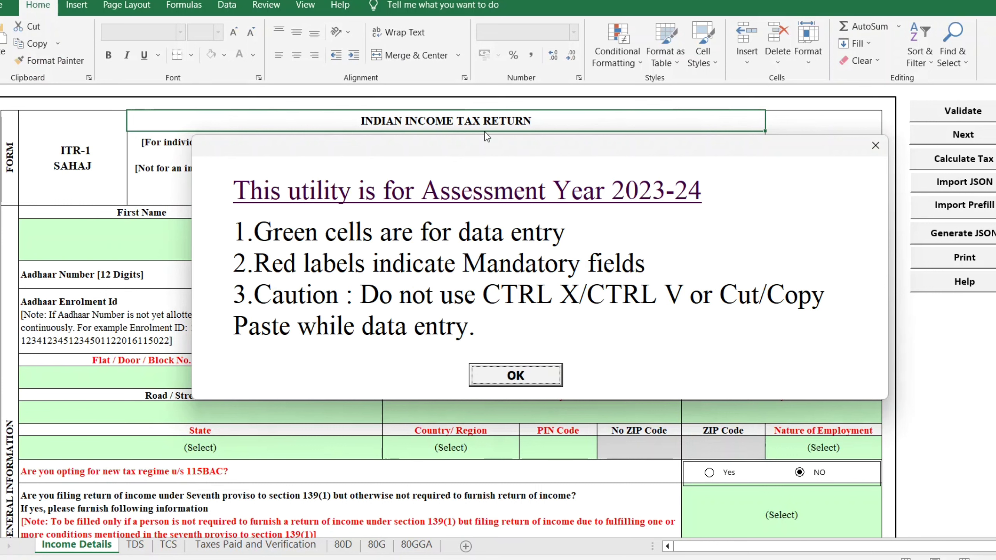
Dismiss the Assessment Year 2023-24 notice with OK.
left_click(511, 377)
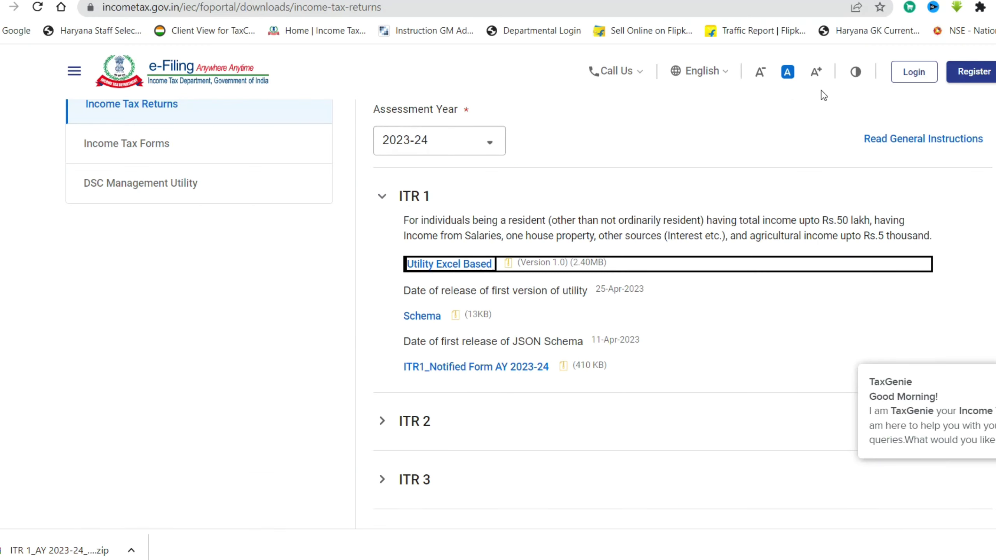
Log in and download the AY 2023-24 (Current A.Y.) pre-filled data JSON.
left_click(906, 80)
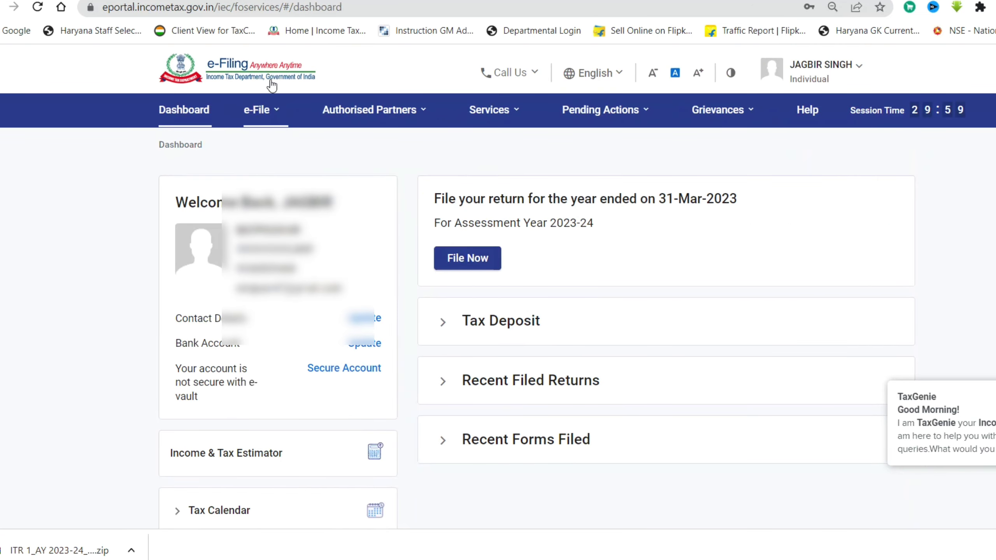
left_click(261, 110)
mouse_move(296, 142)
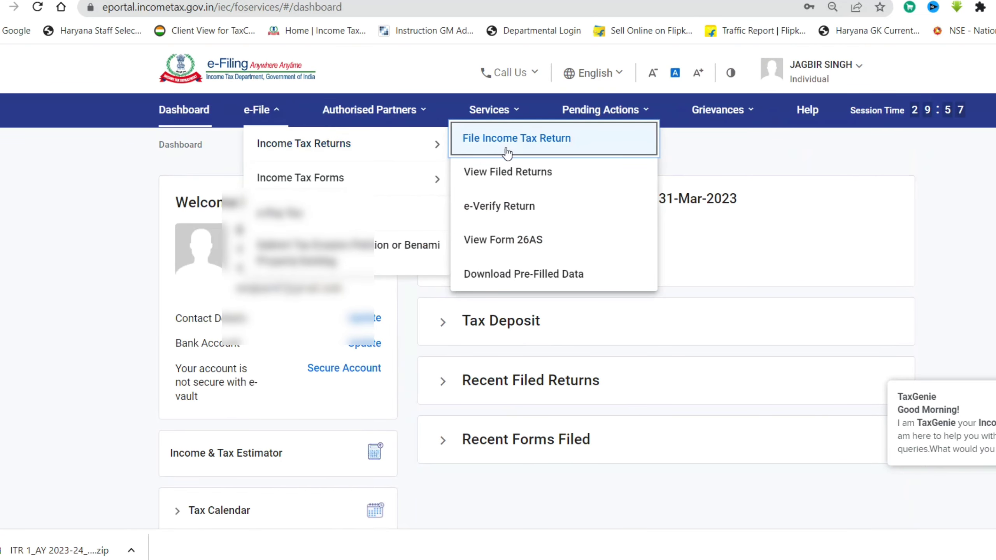
left_click(514, 281)
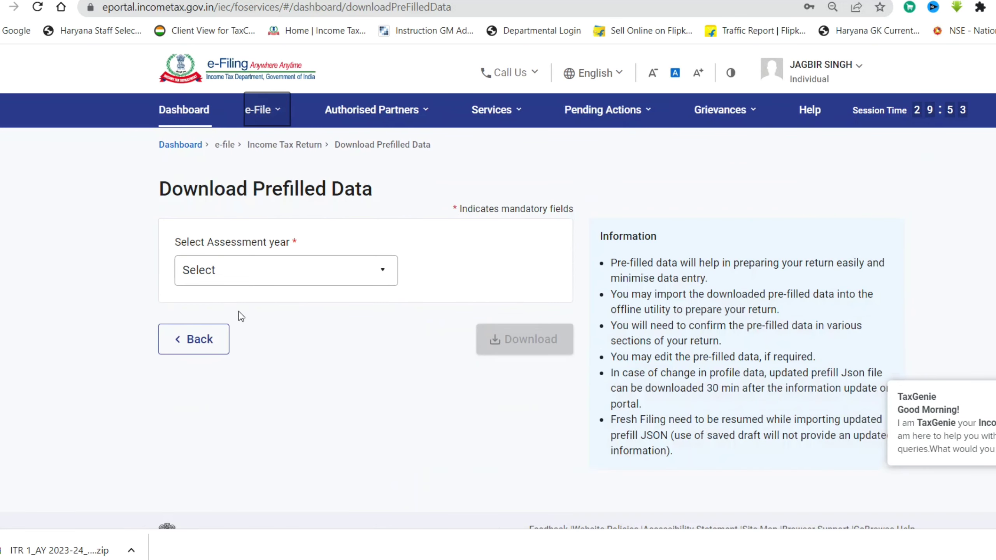
left_click(242, 271)
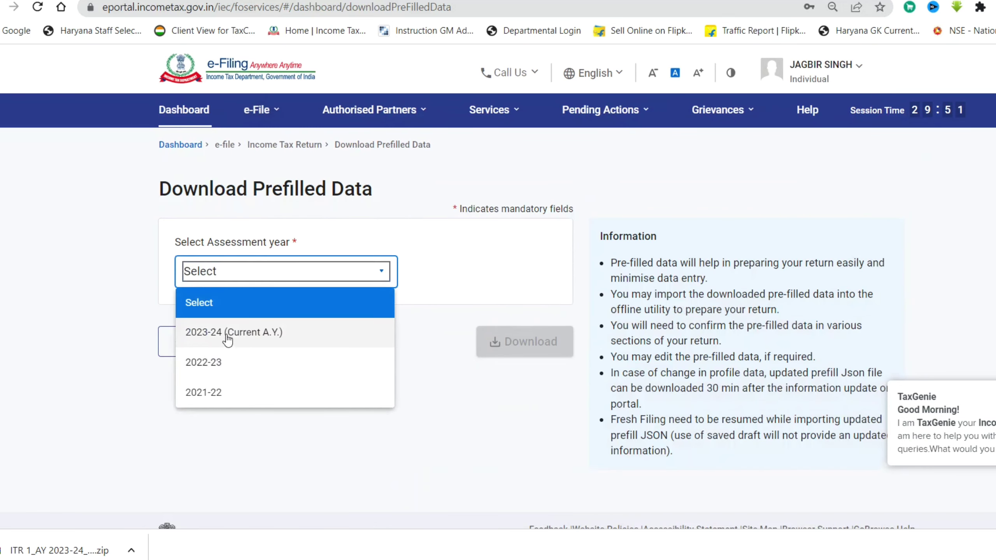
left_click(246, 332)
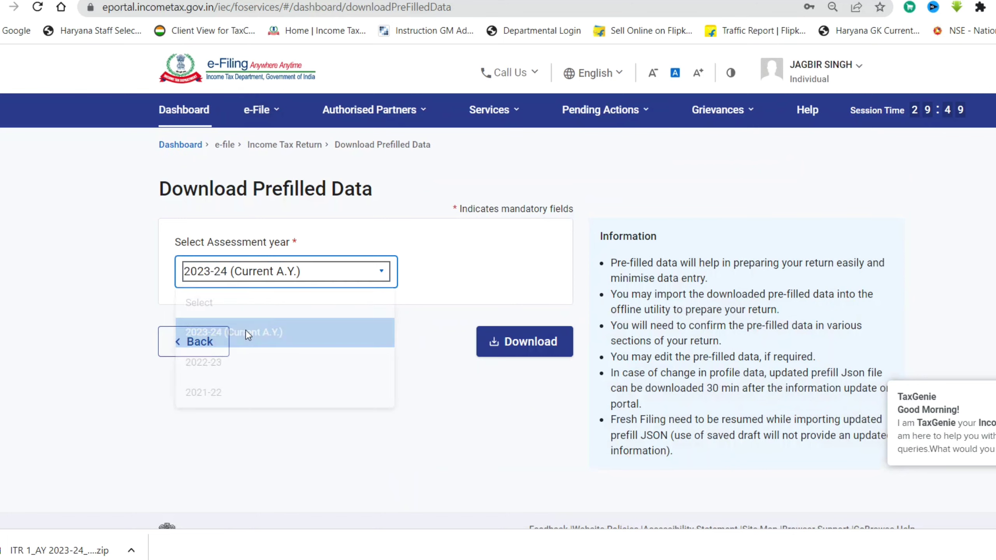
left_click(495, 348)
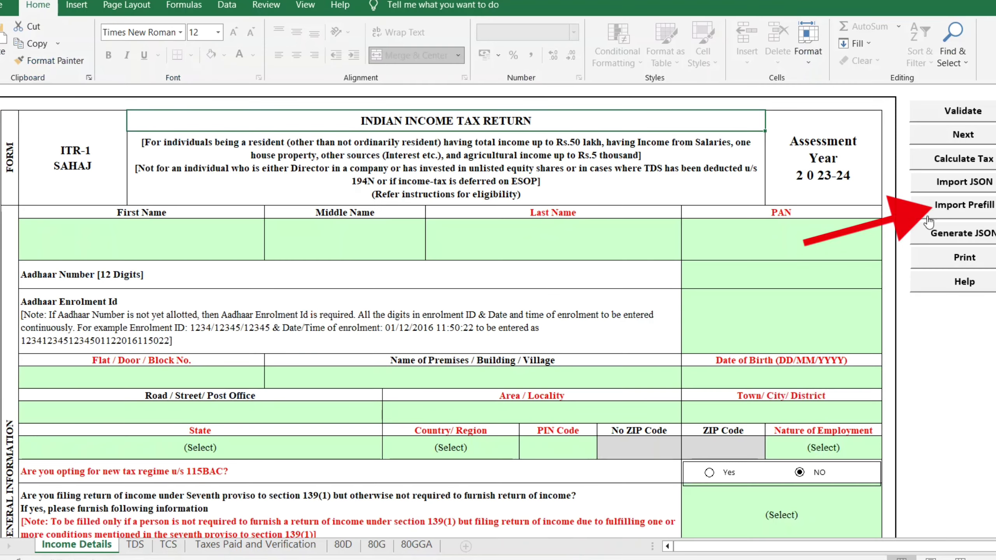
Import the downloaded pre-filled JSON into the ITR-1 utility via Import Prefill.
left_click(956, 212)
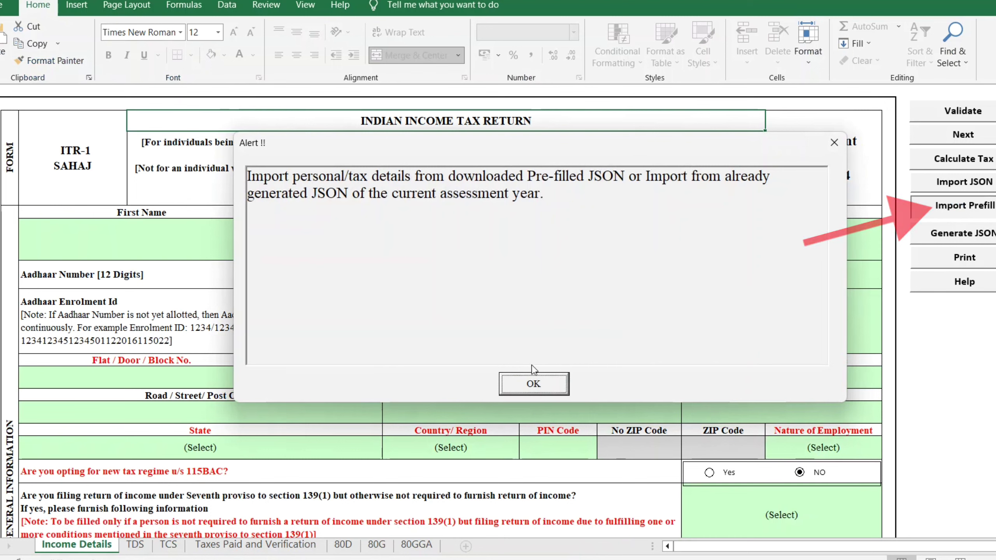
left_click(541, 382)
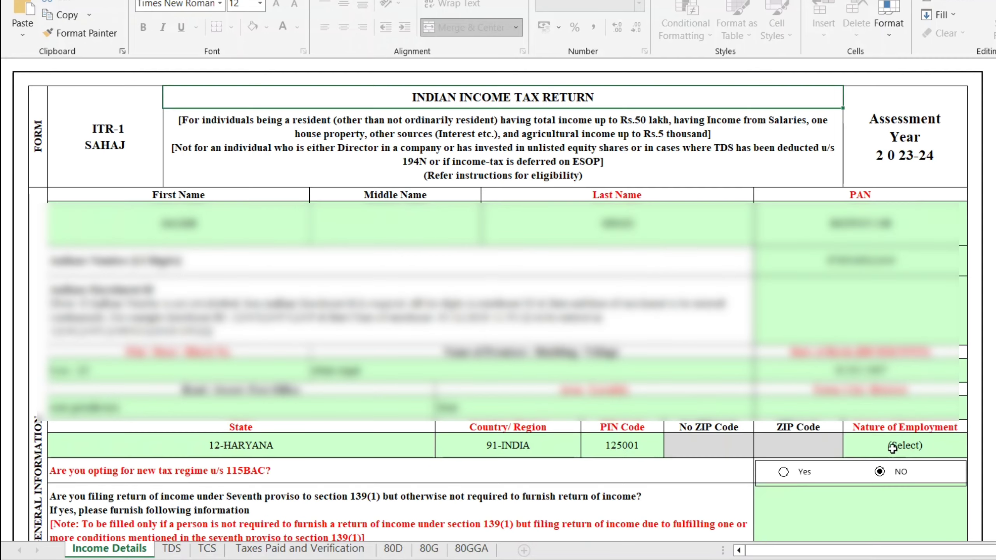
Set Nature of Employment to State Government and keep NO for the new tax regime.
left_click(741, 428)
key("alt+Down")
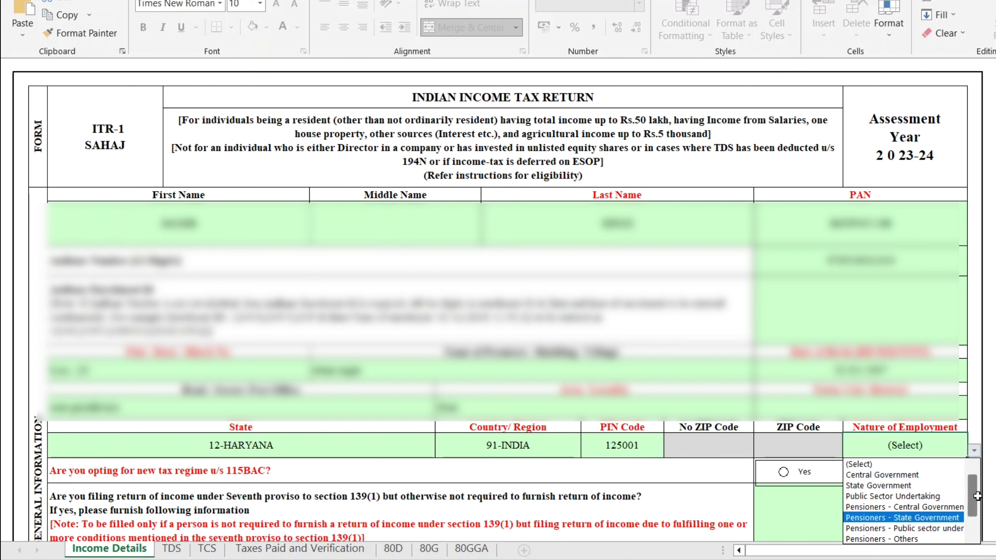
left_click_drag(977, 496, 977, 517)
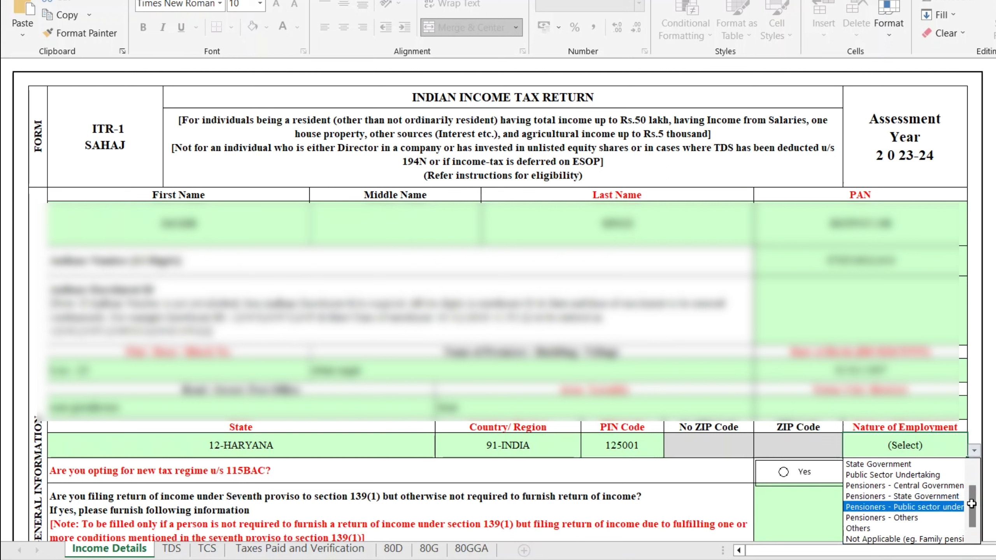
left_click_drag(972, 504, 973, 484)
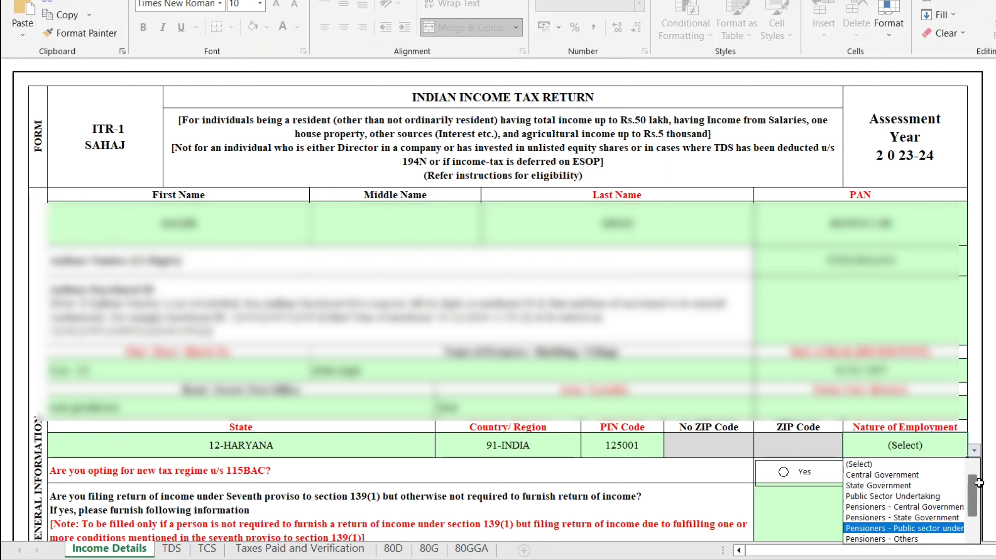
left_click(912, 486)
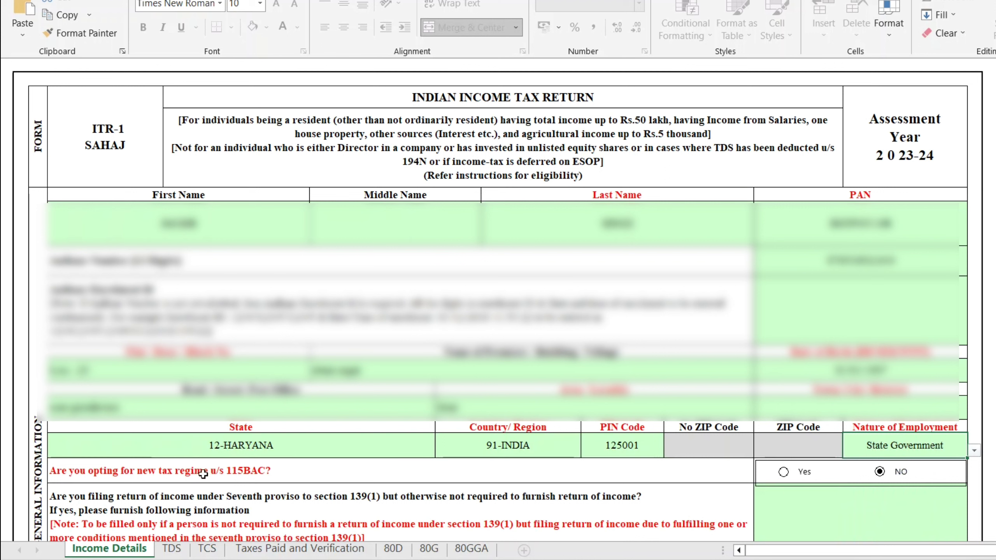
left_click(915, 484)
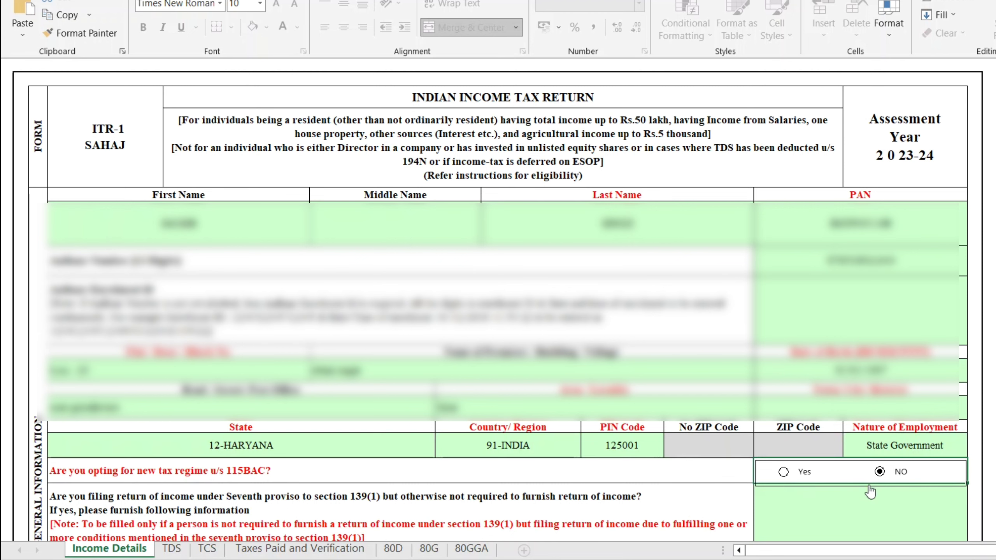
left_click(802, 539)
scroll(850, 303, "down", 5)
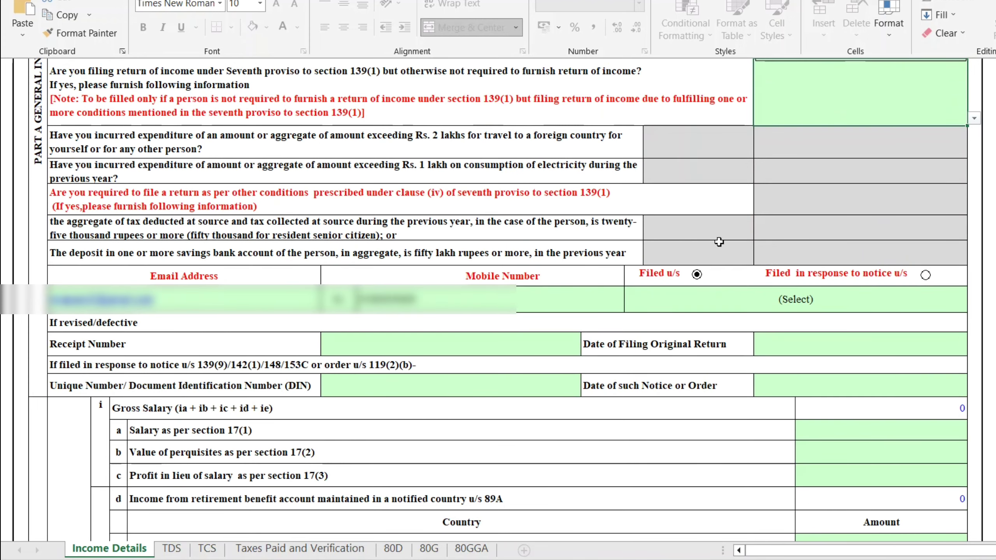
Mark the return as filed under 139(1)-On or before due date.
left_click(827, 304)
key("alt+Down")
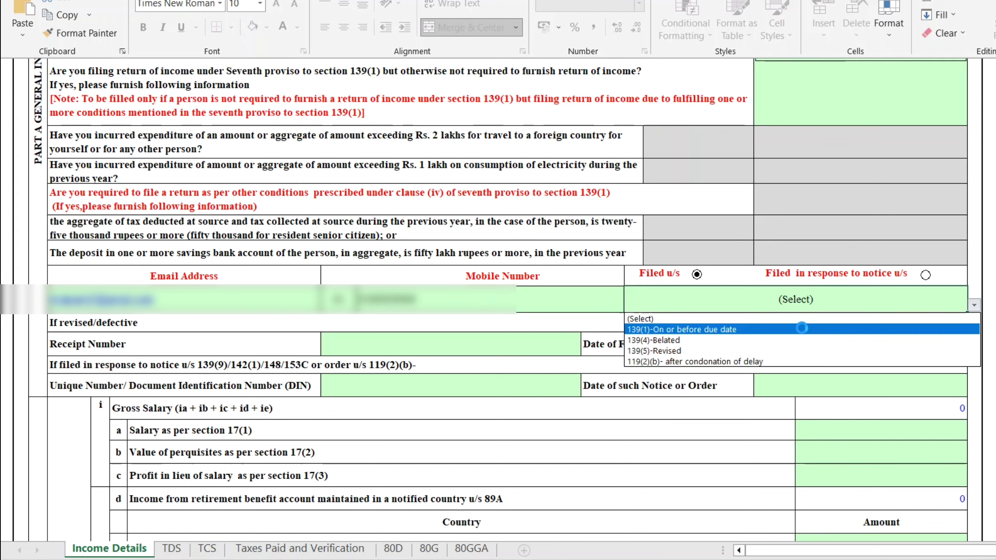
left_click(801, 329)
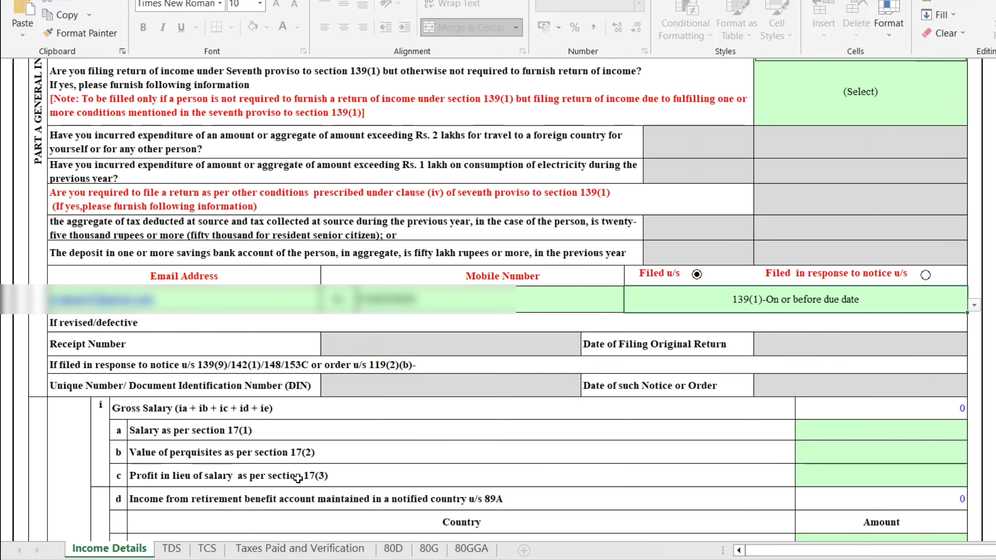
scroll(298, 478, "down", 5)
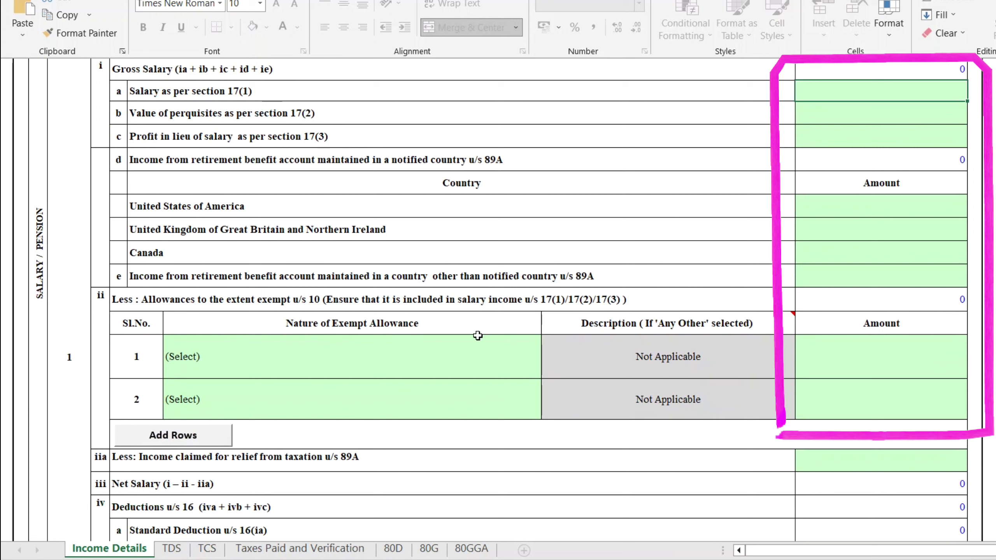
Bring up the Annual Information Statement PDF to read the Part B1 salary of 6,94,833.
left_click(446, 364)
key("alt+Down")
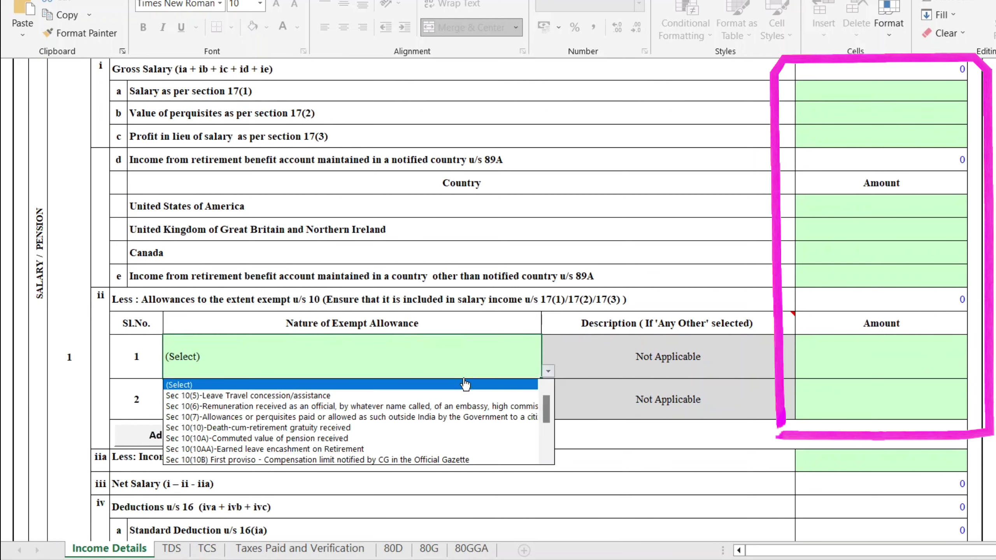
key("Escape")
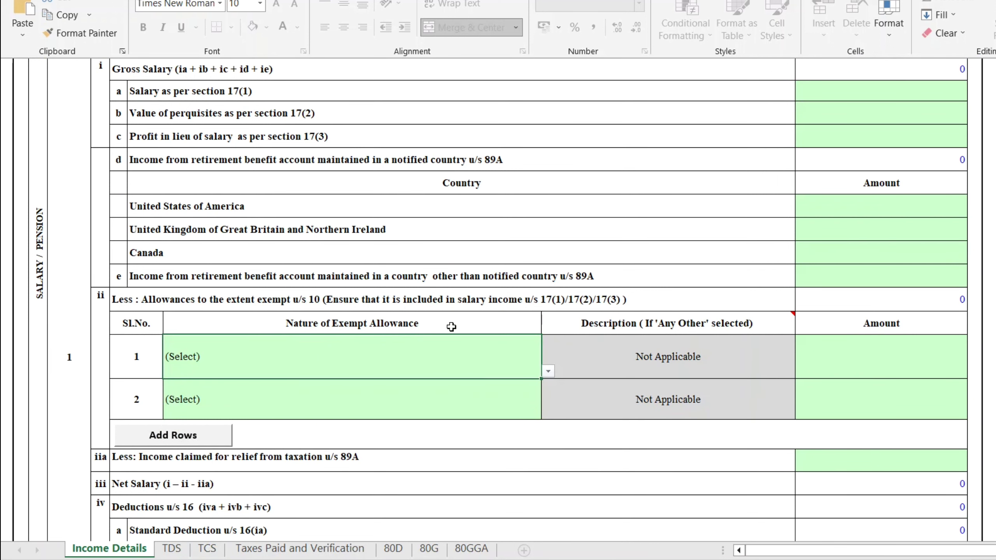
left_click(480, 327)
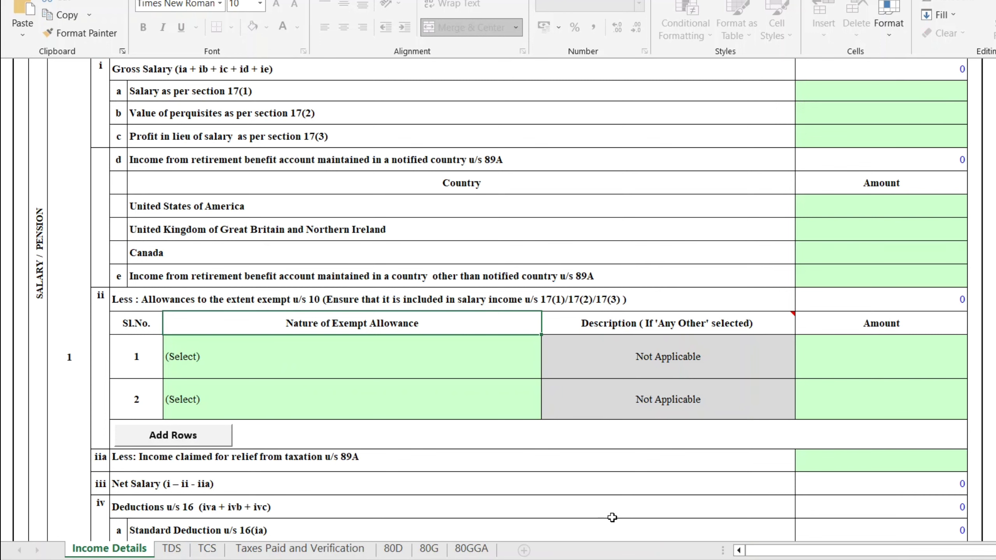
left_click(653, 558)
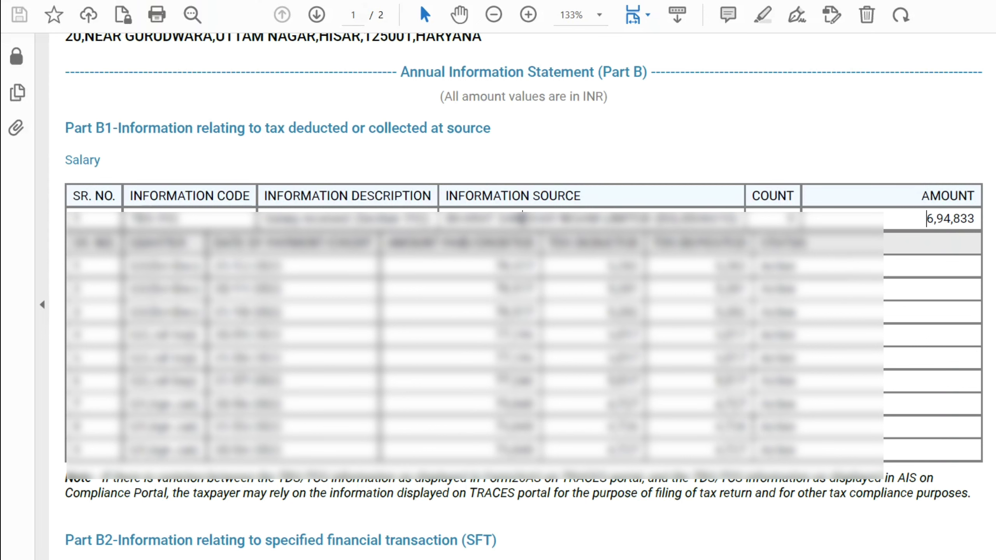
Enter 694833 as salary u/s 17(1) and add a Sec 10(5) exempt allowance of 0.
left_click(600, 559)
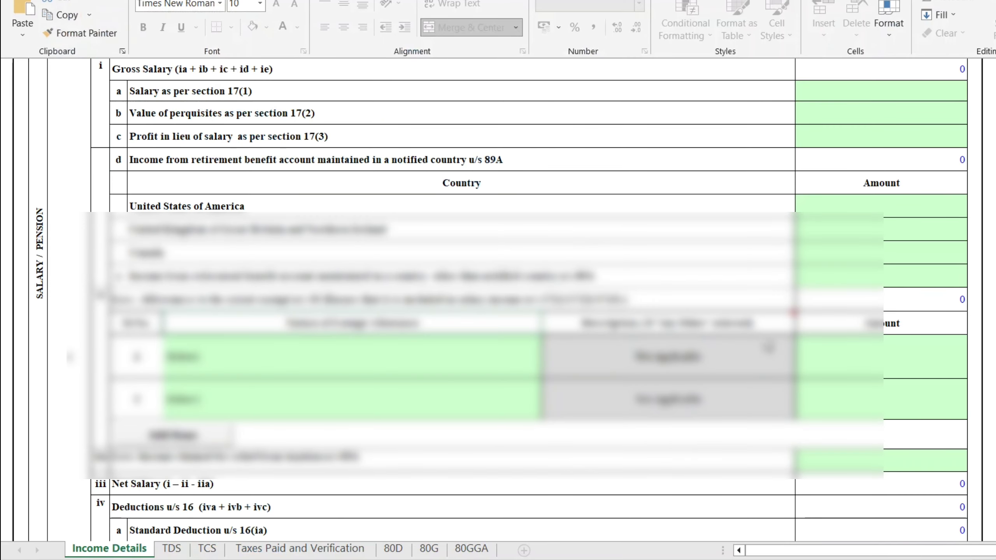
left_click(901, 93)
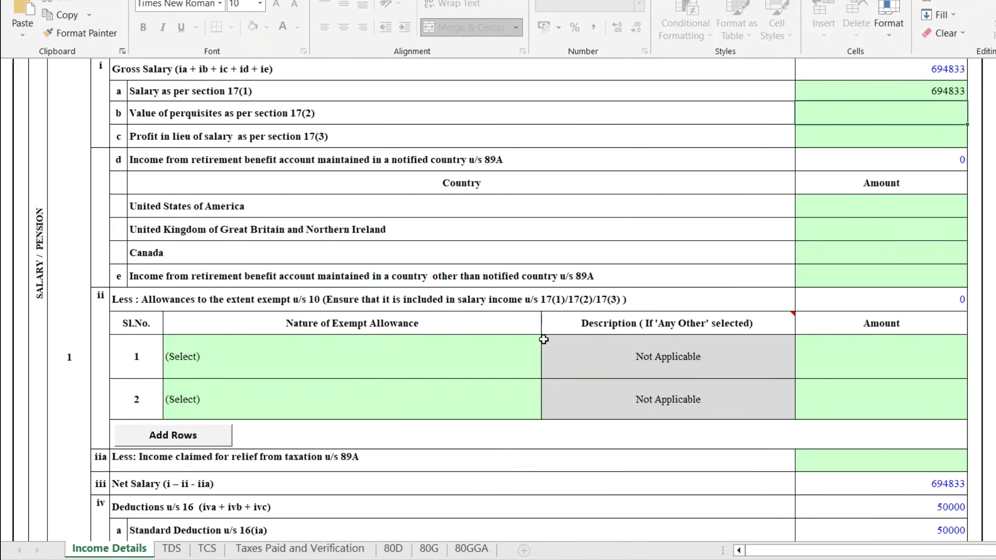
left_click(430, 357)
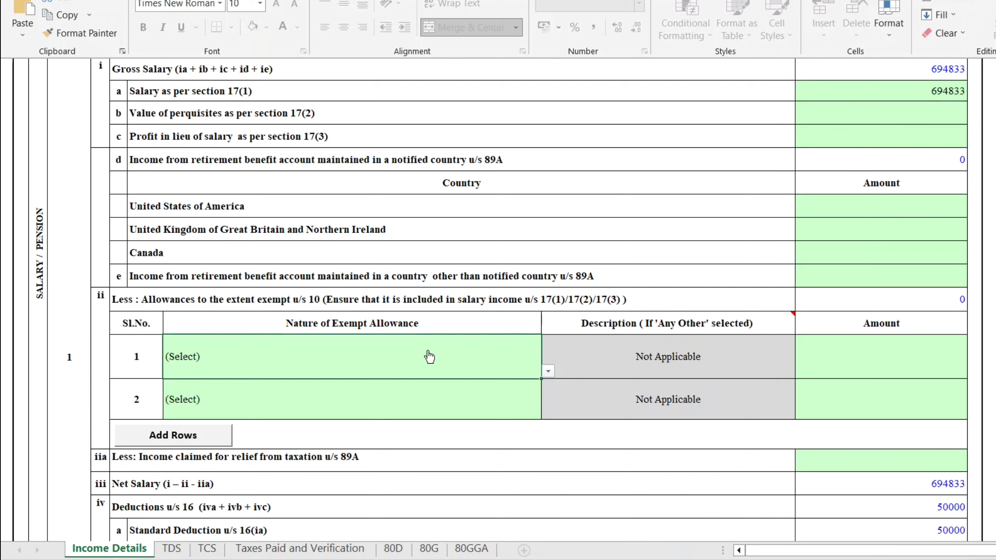
key("alt+Down")
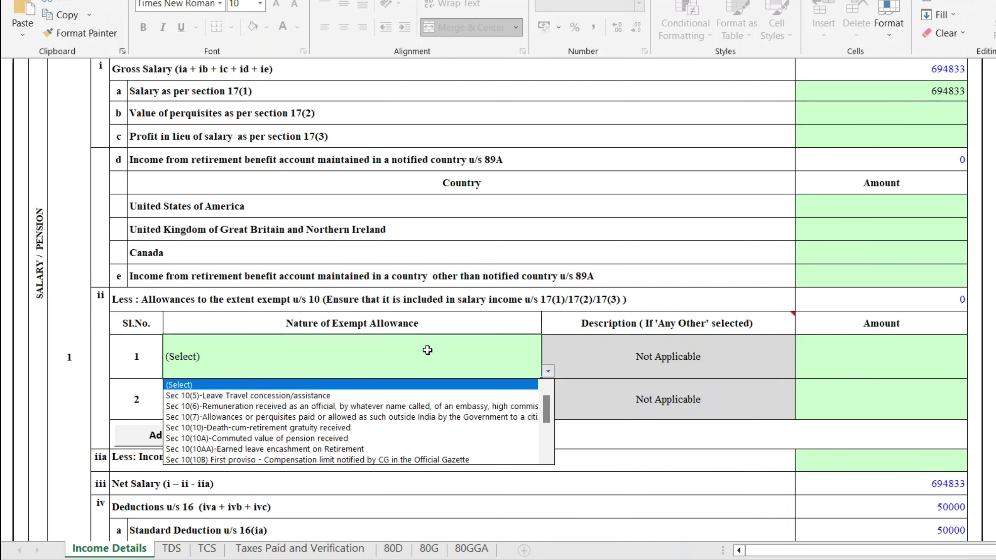
left_click(390, 395)
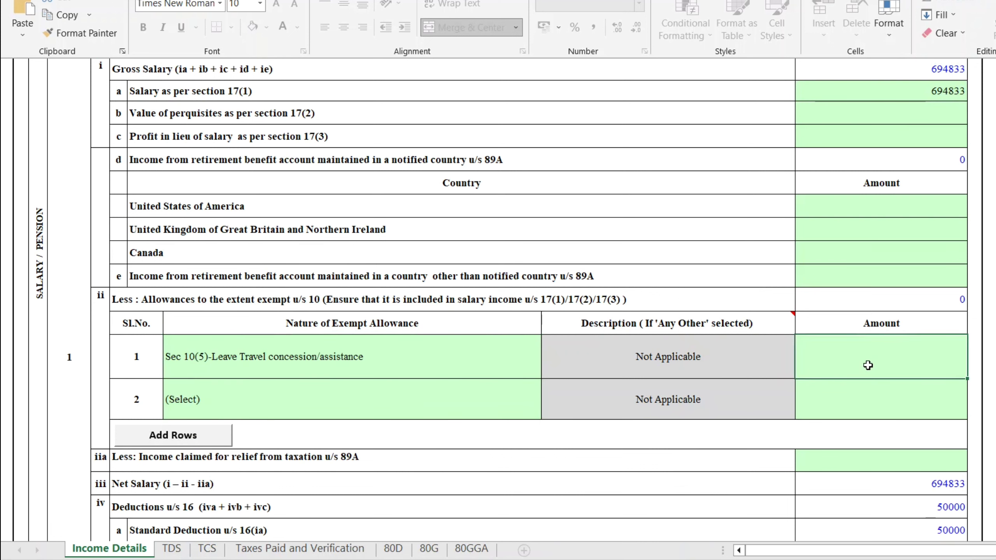
type("0")
key("Return")
Add Sec 10(7) as the second exempt allowance with amount 0.
left_click(405, 408)
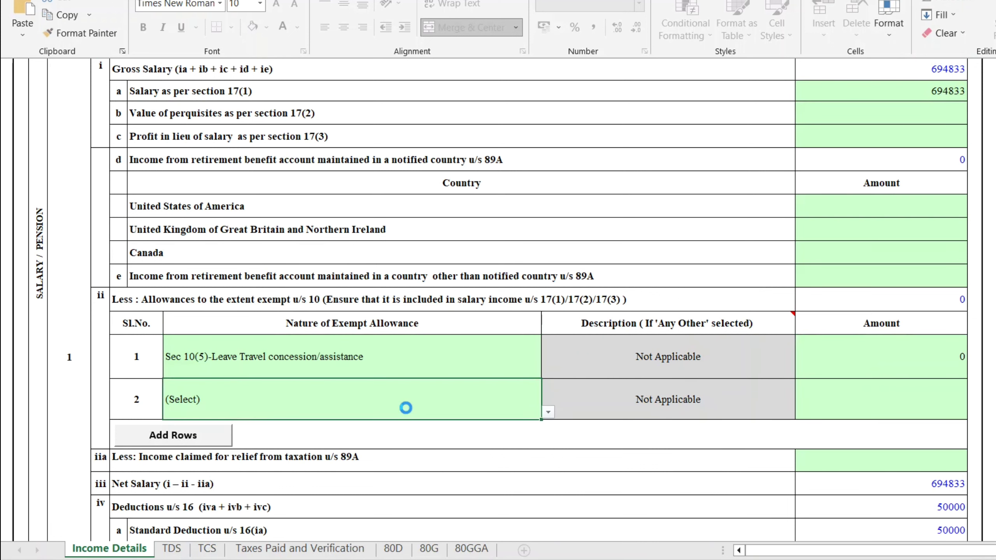
key("alt+Down")
left_click(376, 459)
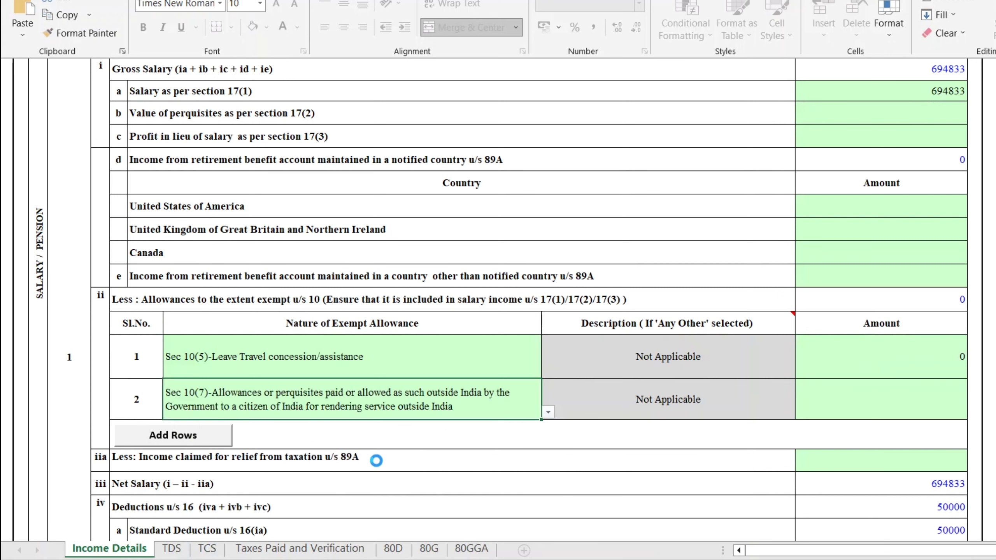
left_click(907, 377)
left_click(907, 390)
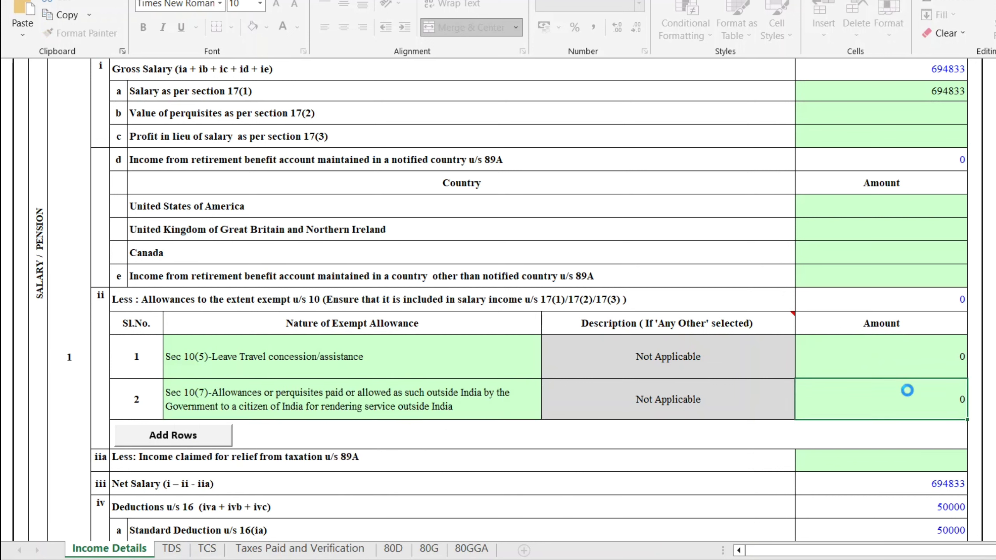
key("Return")
left_click(906, 468)
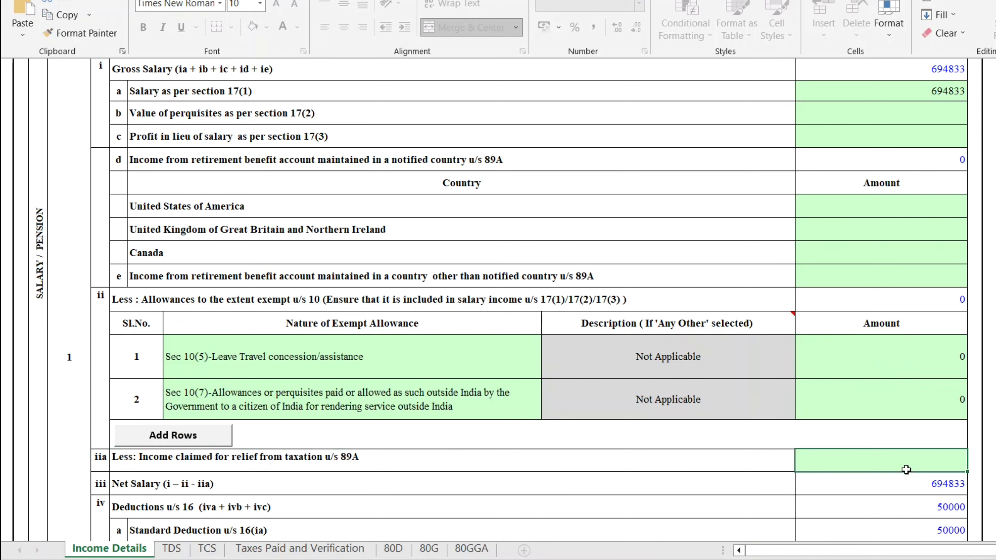
Review the 50000 standard deduction, Professional Tax and Type of House Property rows.
scroll(907, 469, "down", 5)
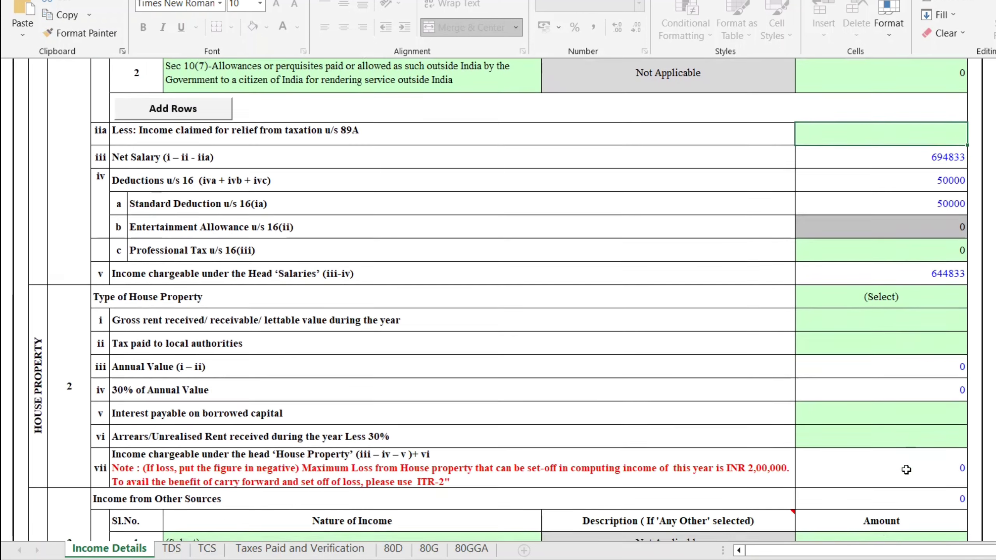
left_click(323, 212)
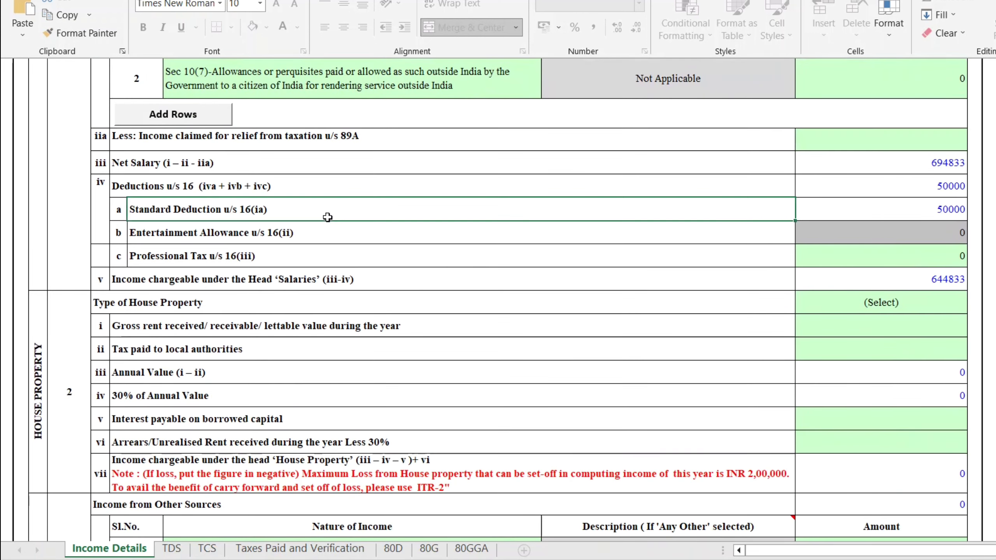
left_click(887, 214)
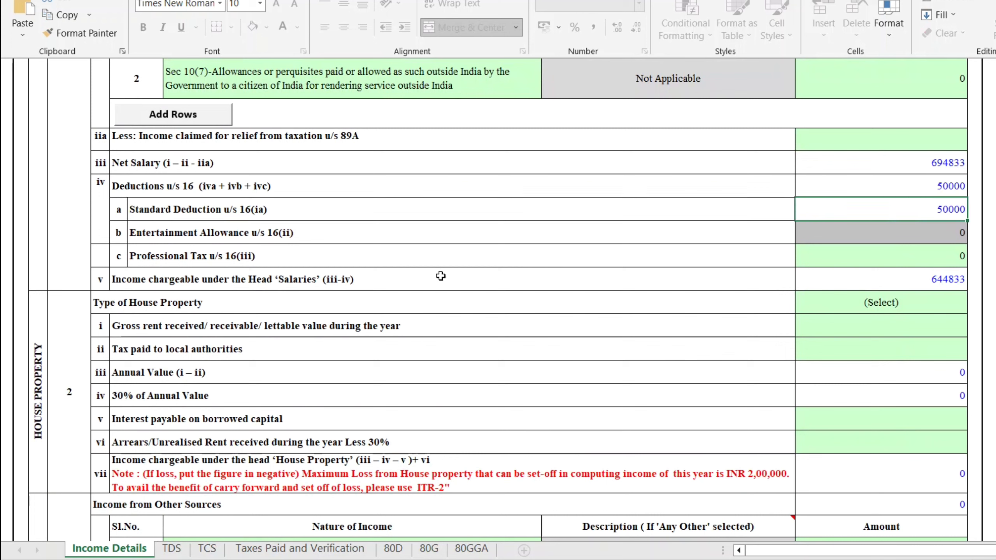
left_click(408, 259)
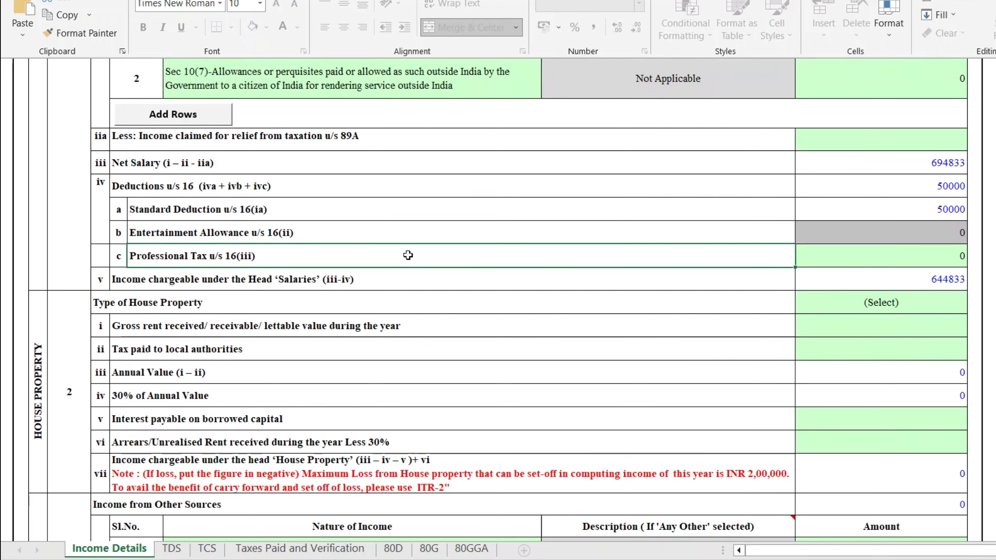
left_click(824, 260)
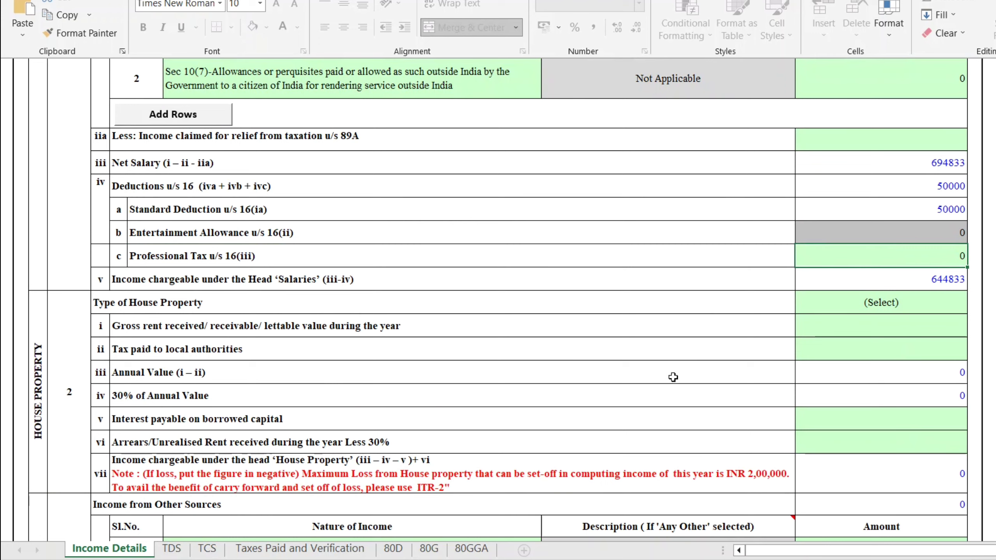
scroll(674, 377, "down", 1)
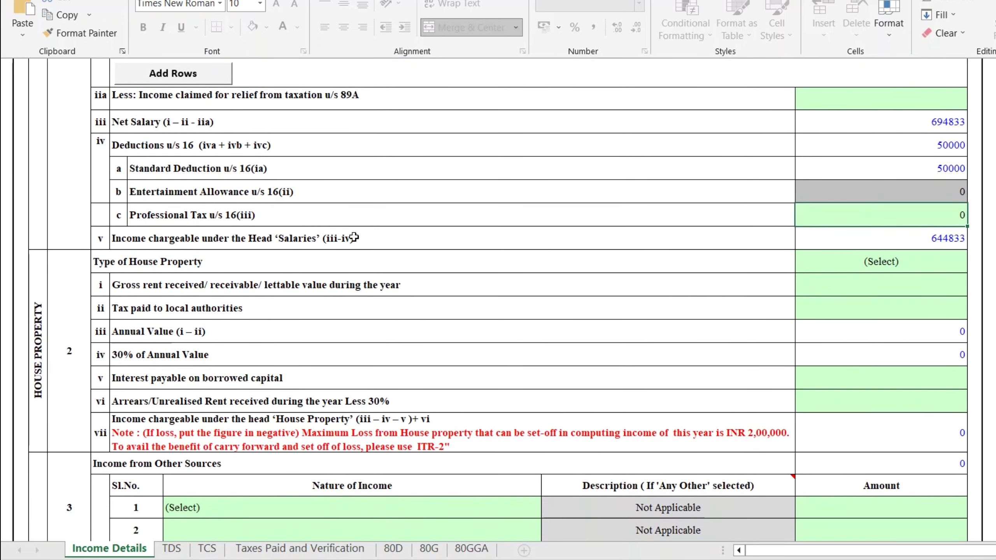
left_click(355, 254)
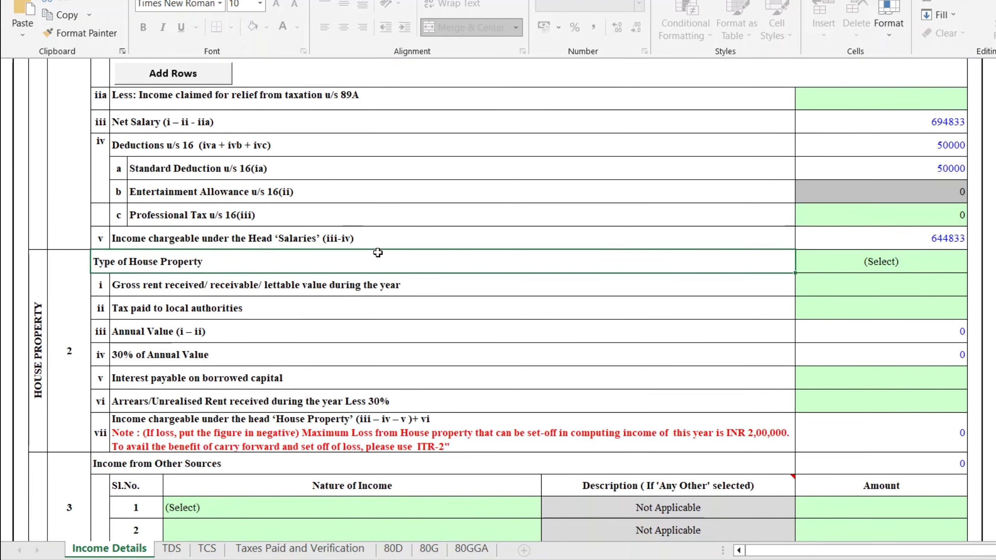
left_click(852, 263)
key("alt+Down")
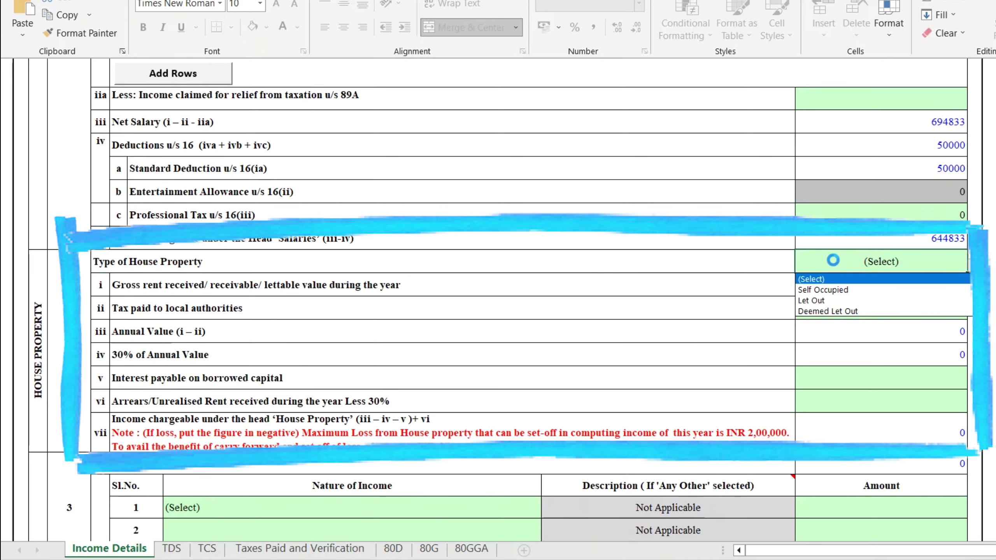
left_click(835, 266)
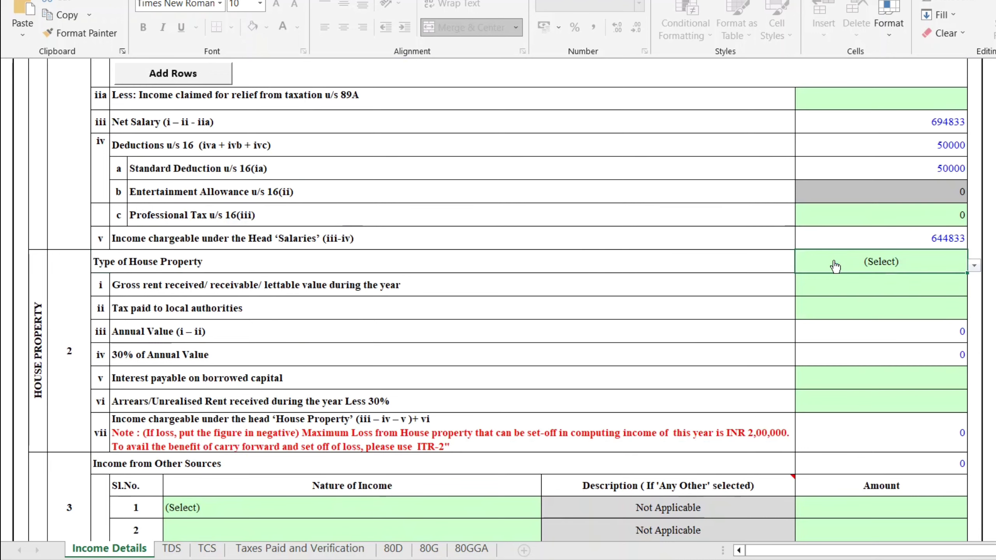
left_click(444, 279)
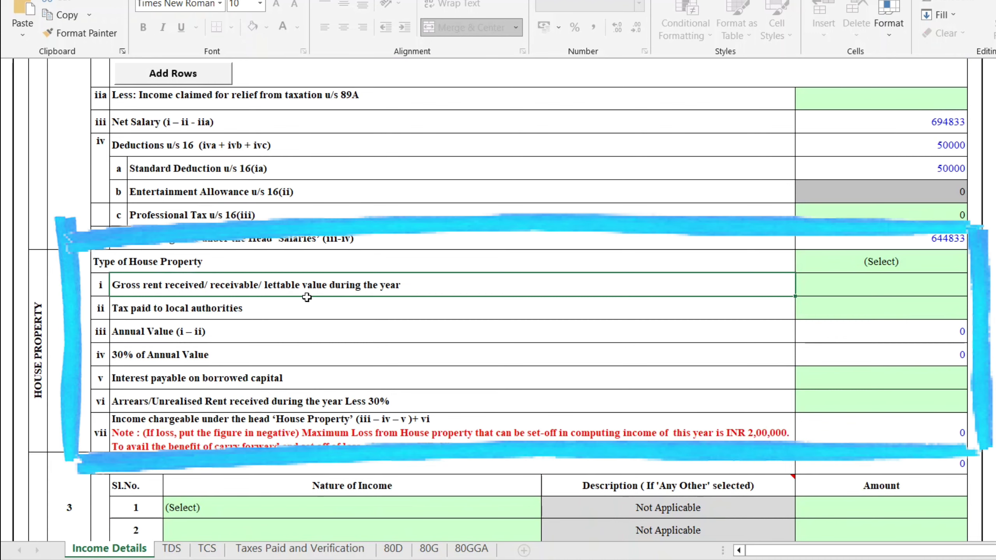
left_click(288, 332)
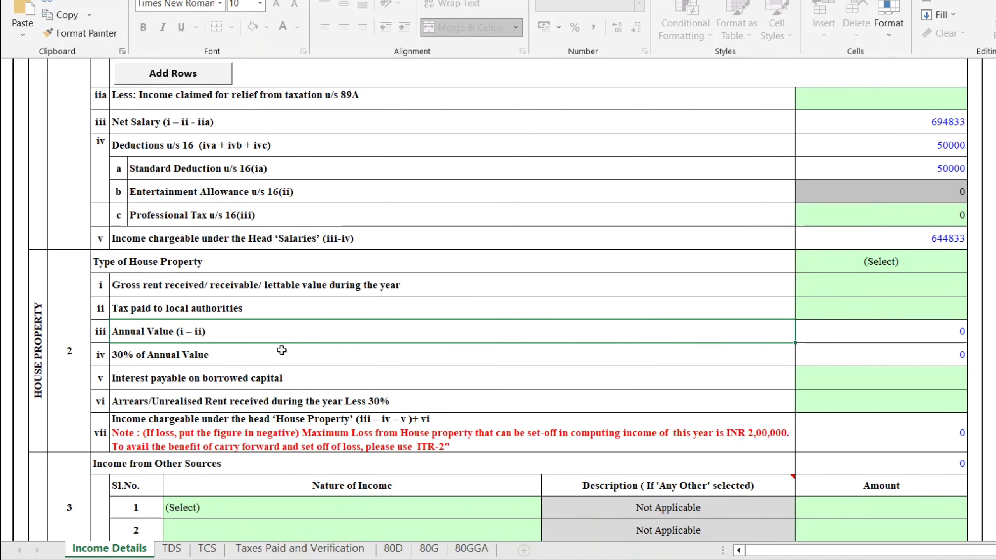
left_click(337, 370)
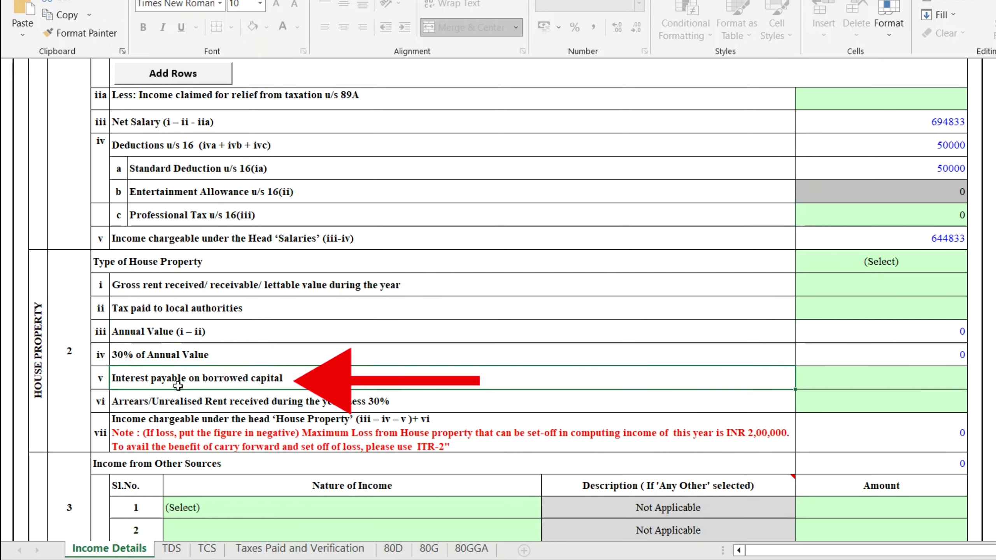
left_click(834, 381)
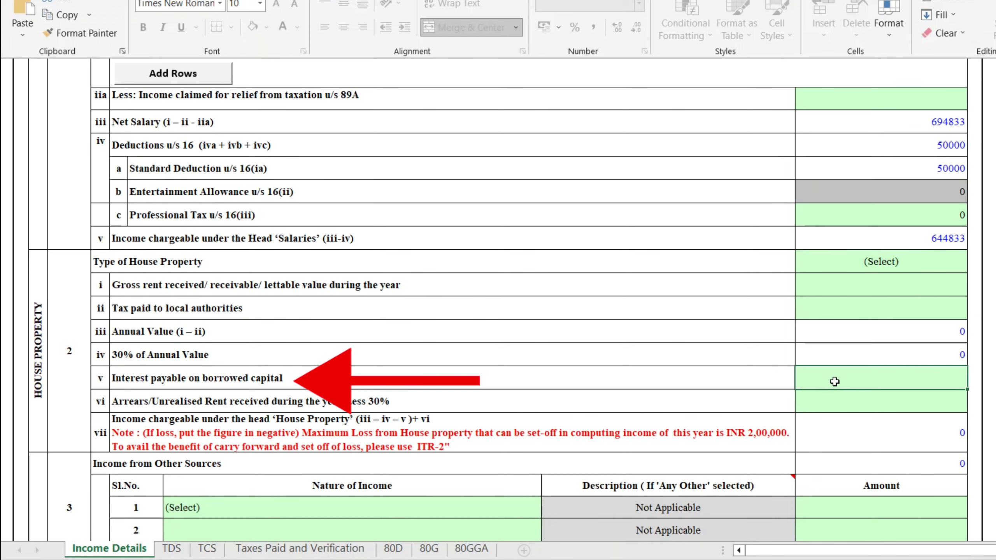
scroll(759, 394, "down", 2)
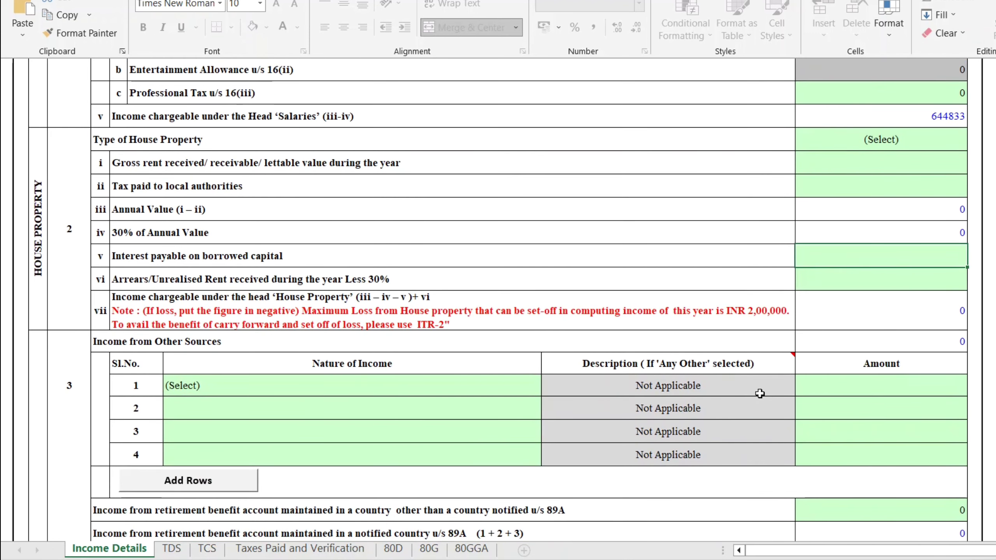
Add Interest from Savings Bank Account of 1540 as row 1 of other-source income.
scroll(760, 393, "down", 1)
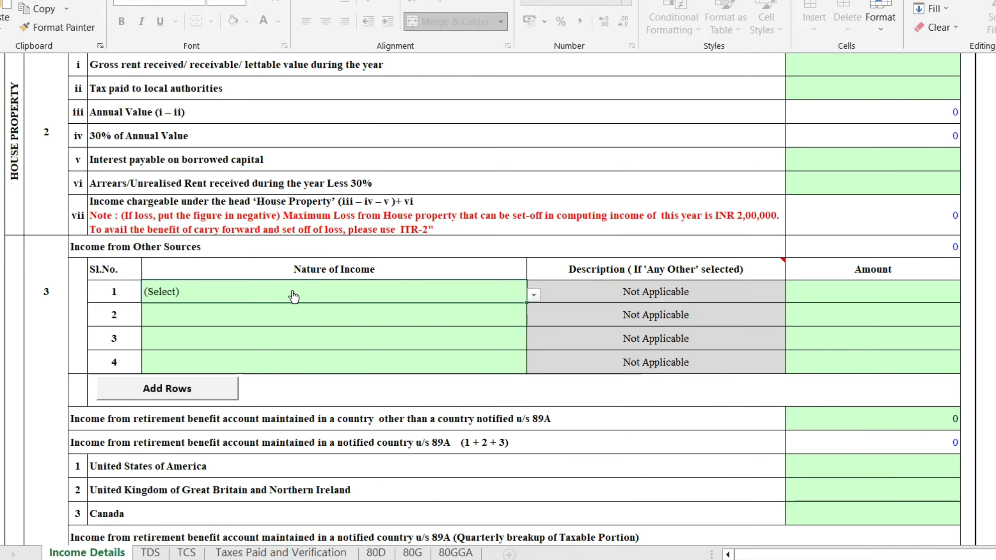
left_click(310, 291)
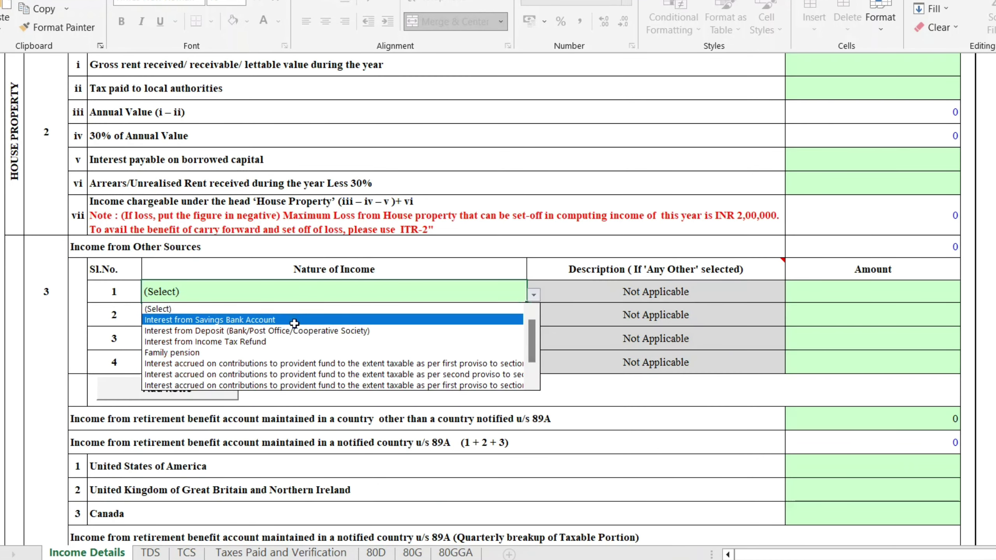
left_click(294, 322)
left_click(800, 287)
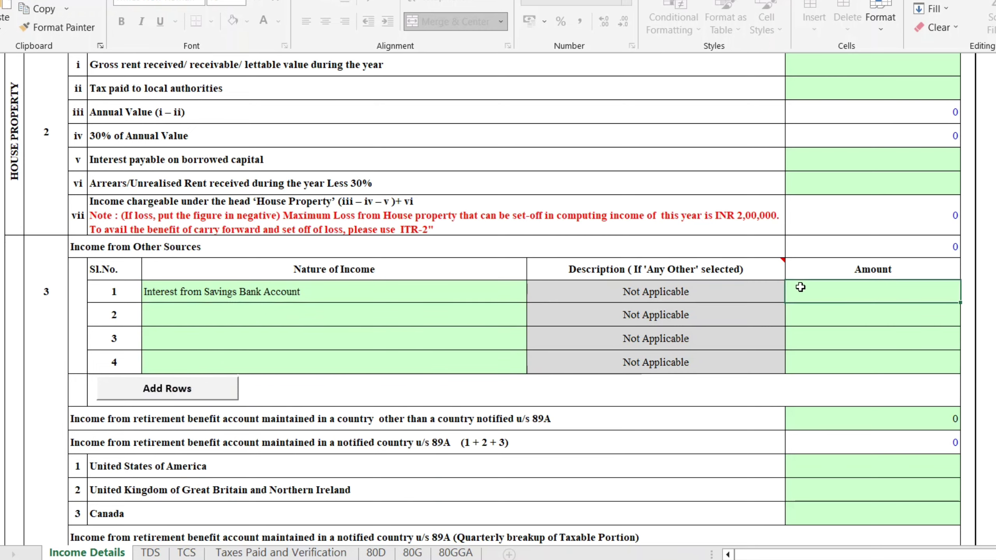
scroll(787, 363, "down", 4)
scroll(787, 364, "down", 1)
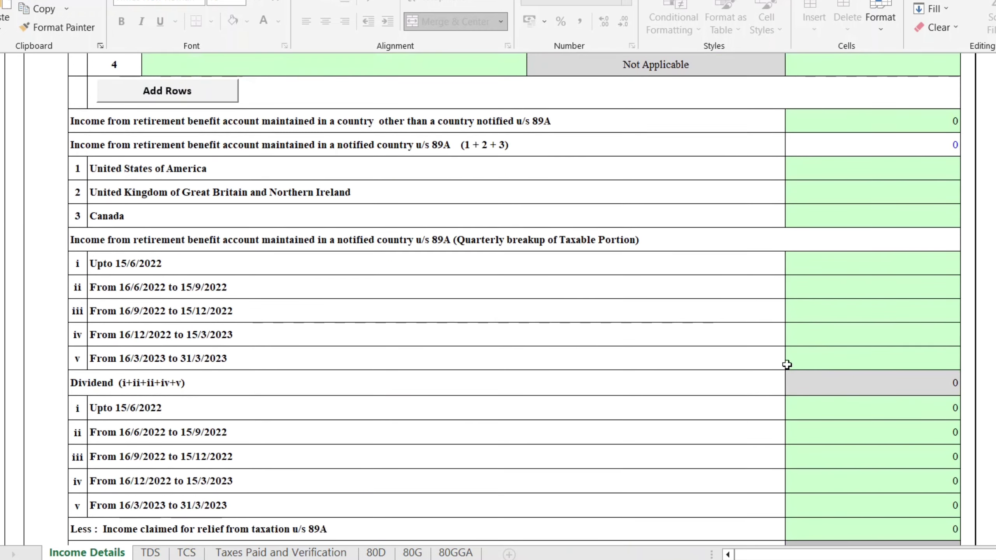
scroll(787, 365, "down", 3)
scroll(787, 364, "up", 6)
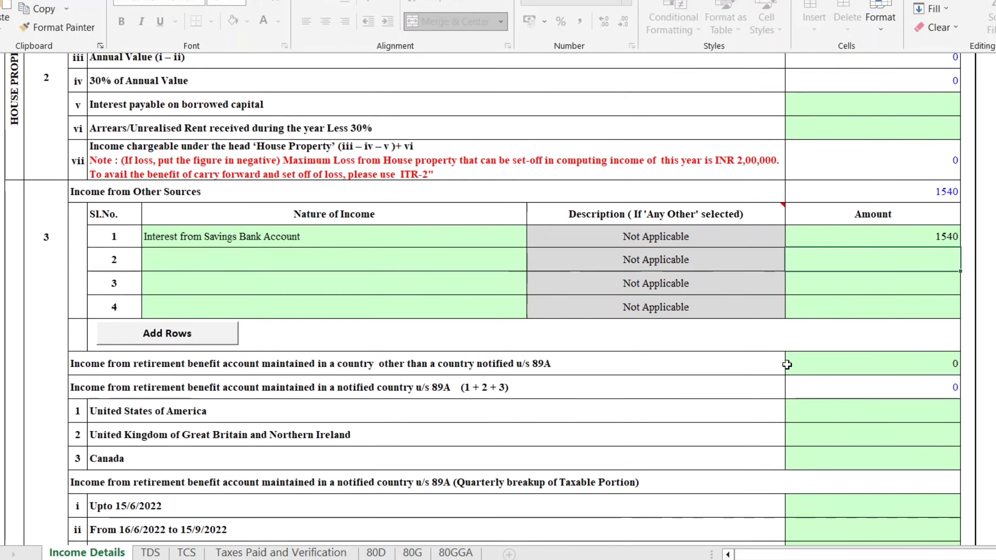
scroll(787, 365, "down", 8)
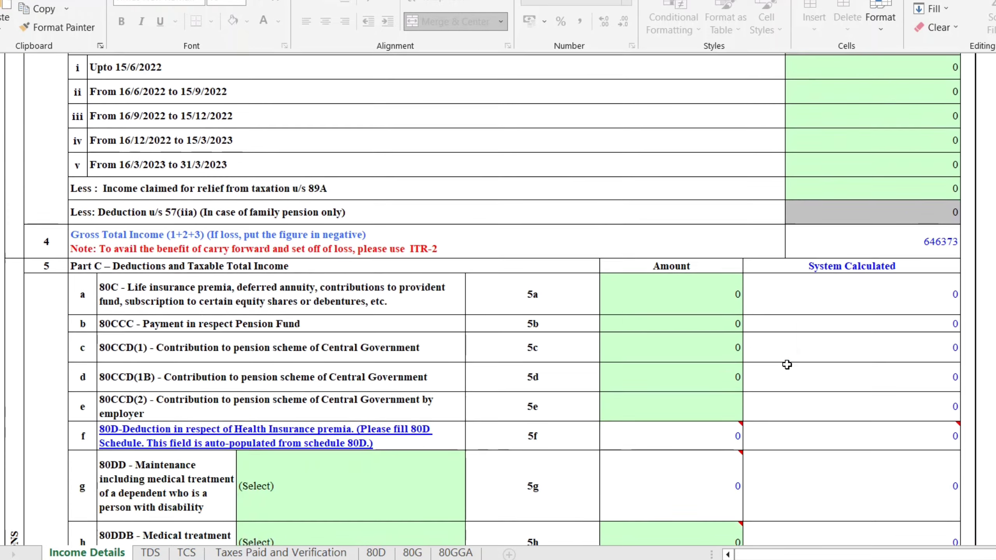
scroll(787, 365, "down", 3)
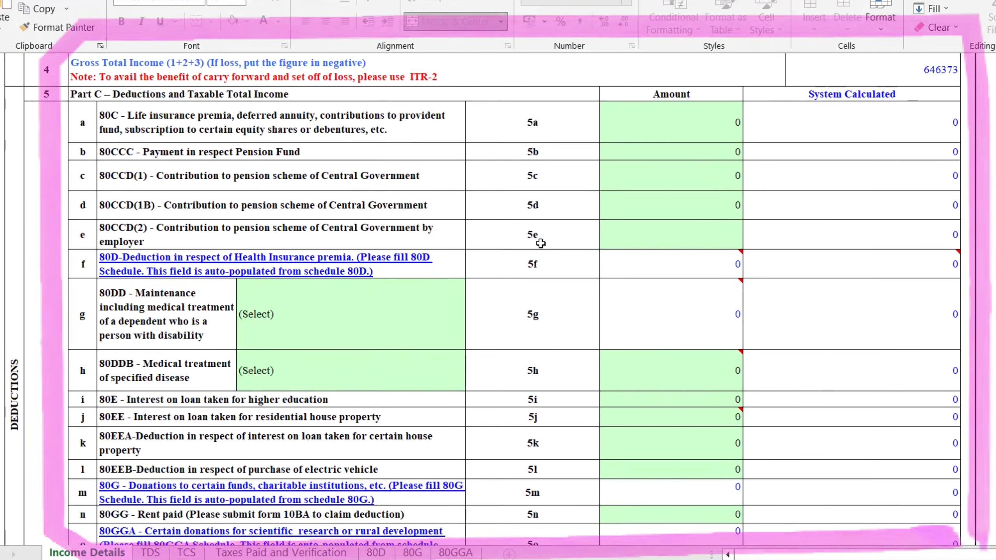
Check the 80C amount cell 5a, then select the 80TTA savings-interest amount cell 5q.
scroll(540, 243, "down", 1)
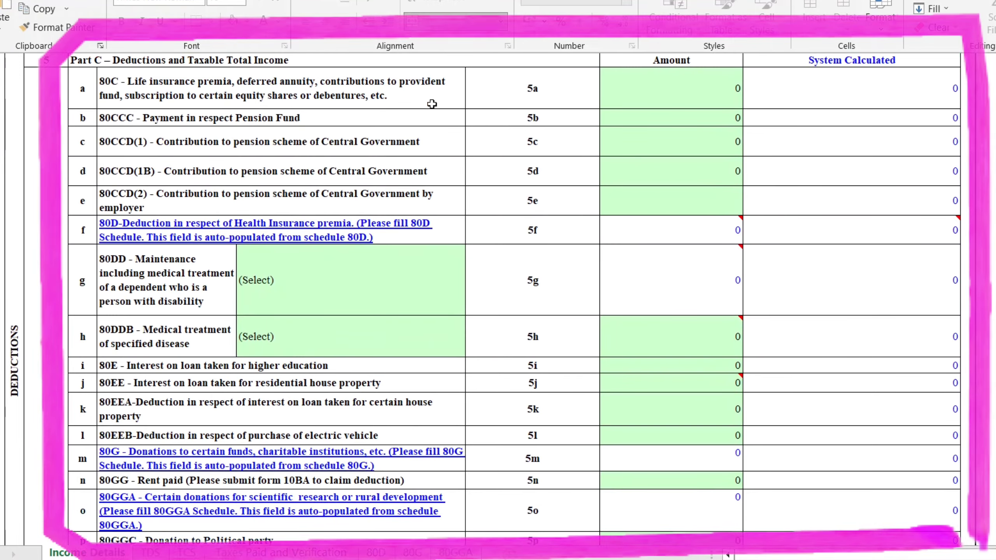
left_click(432, 103)
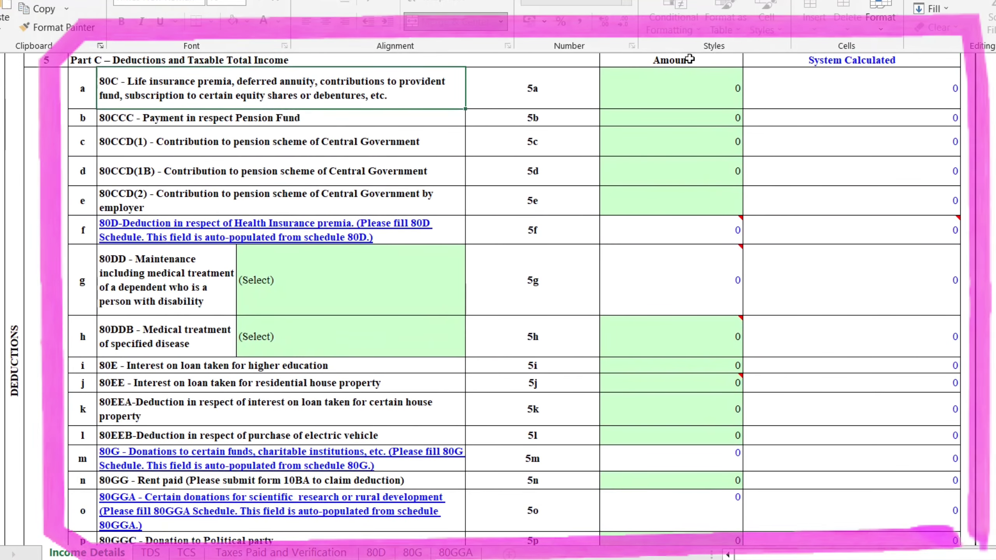
left_click(643, 75)
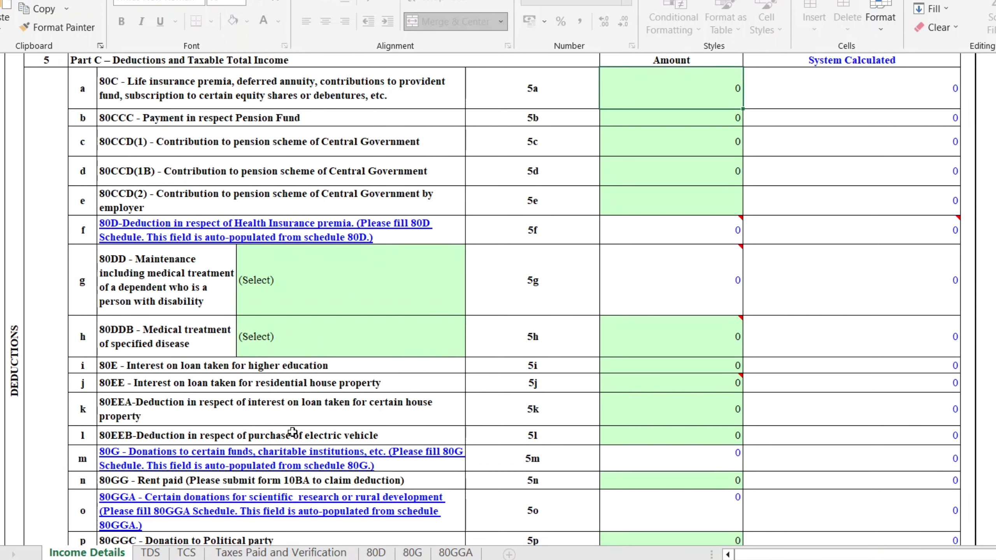
scroll(293, 432, "down", 2)
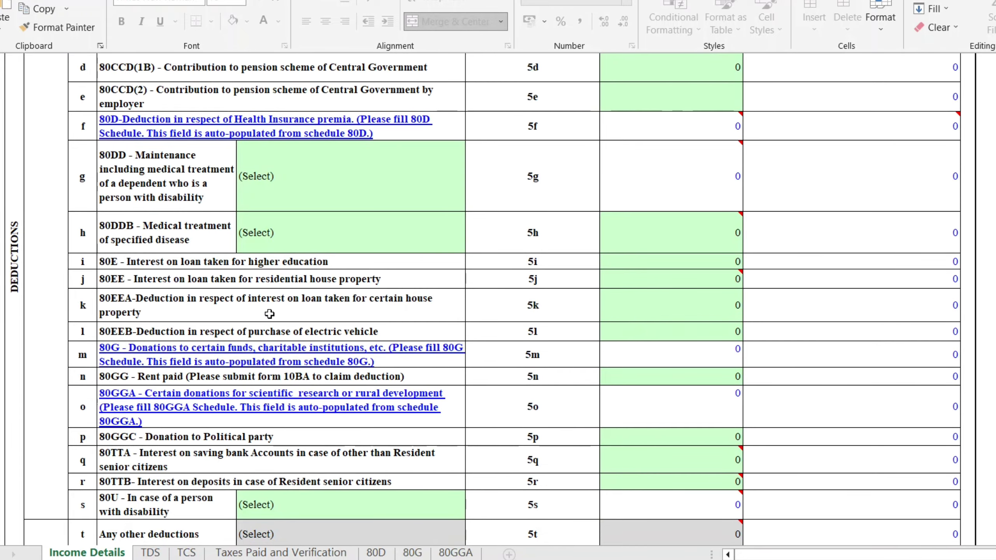
scroll(236, 380, "down", 2)
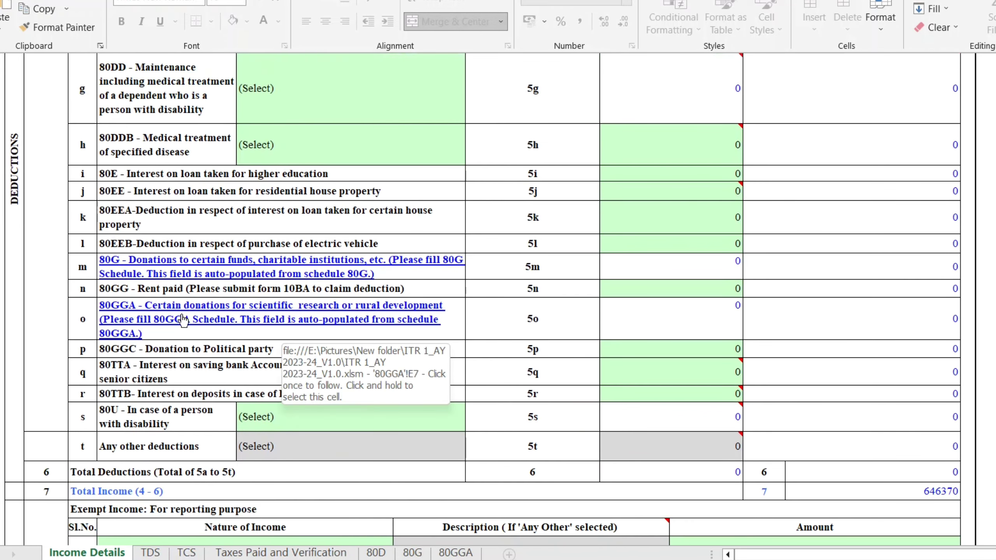
left_click(205, 376)
left_click(645, 363)
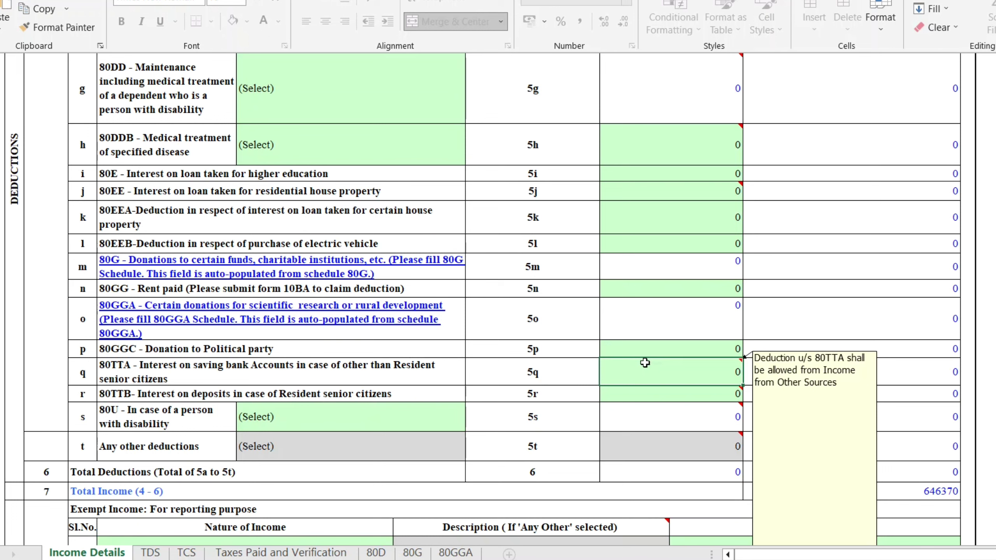
scroll(645, 363, "down", 5)
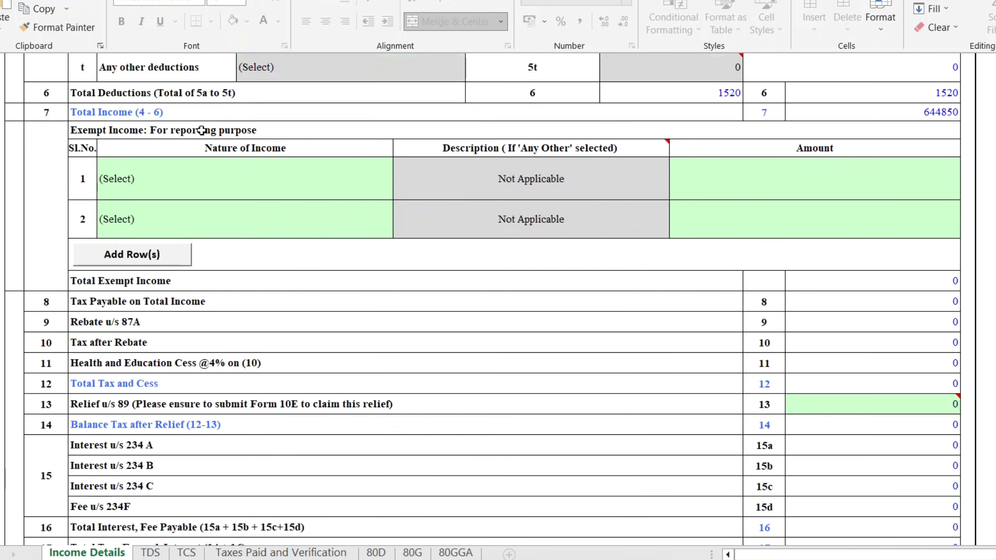
left_click(201, 131)
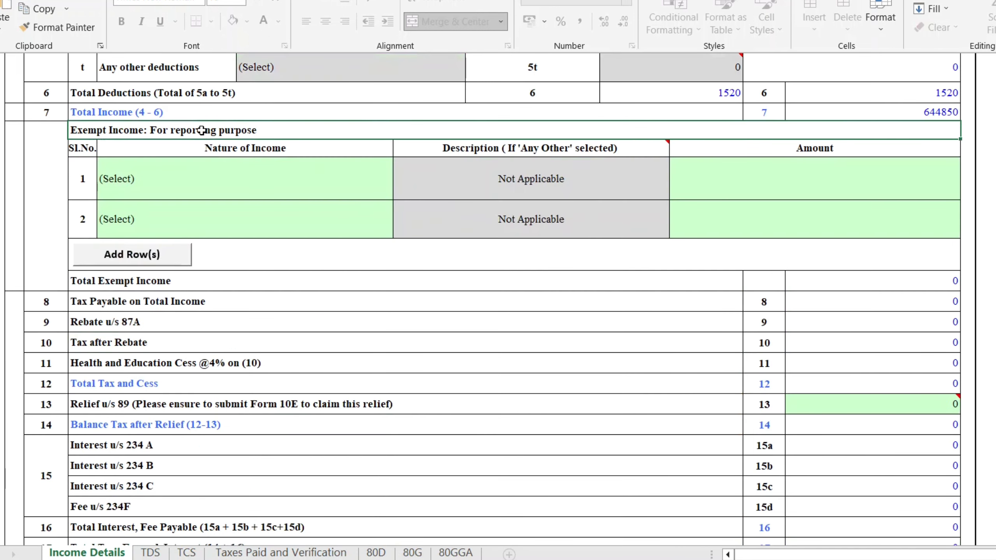
left_click(191, 192)
key("alt+Down")
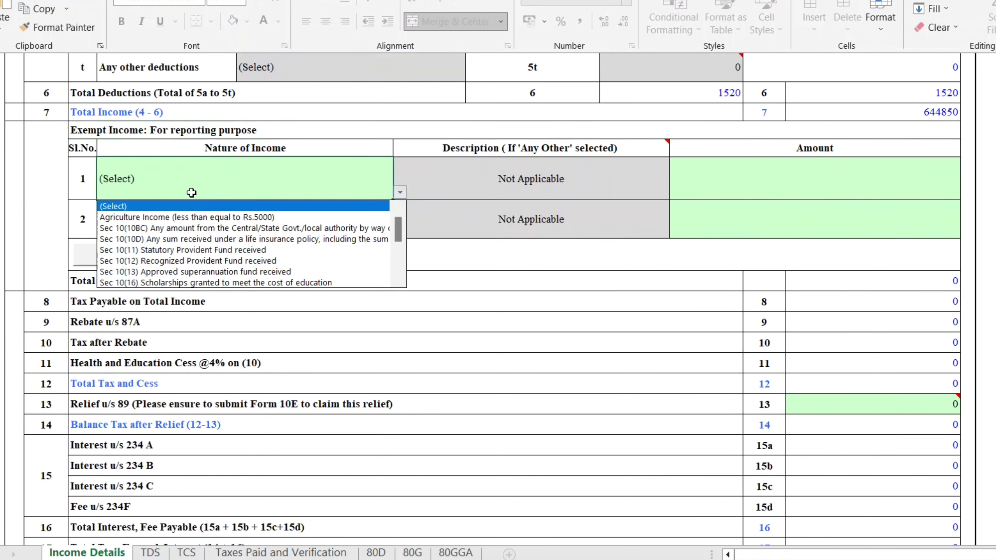
left_click(247, 205)
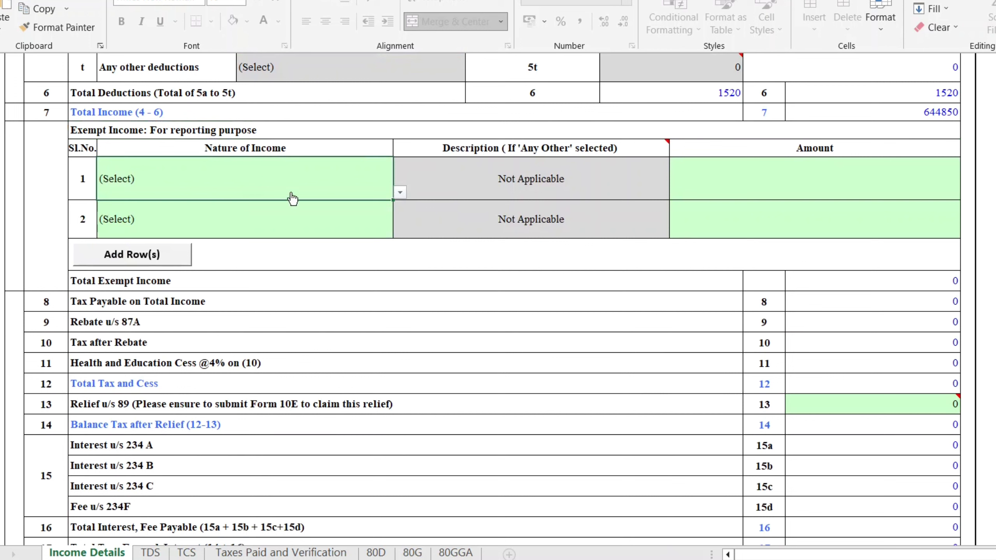
key("alt+Down")
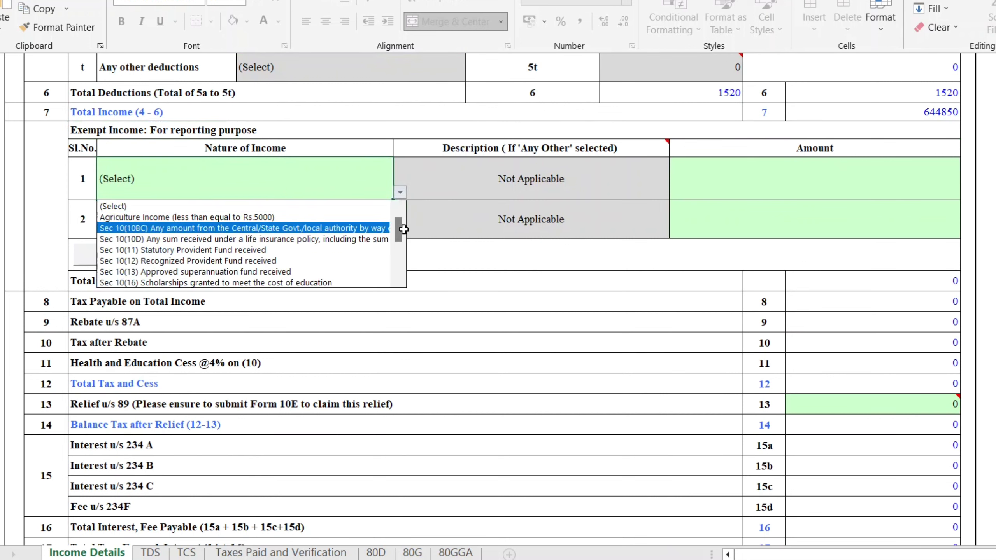
left_click(323, 210)
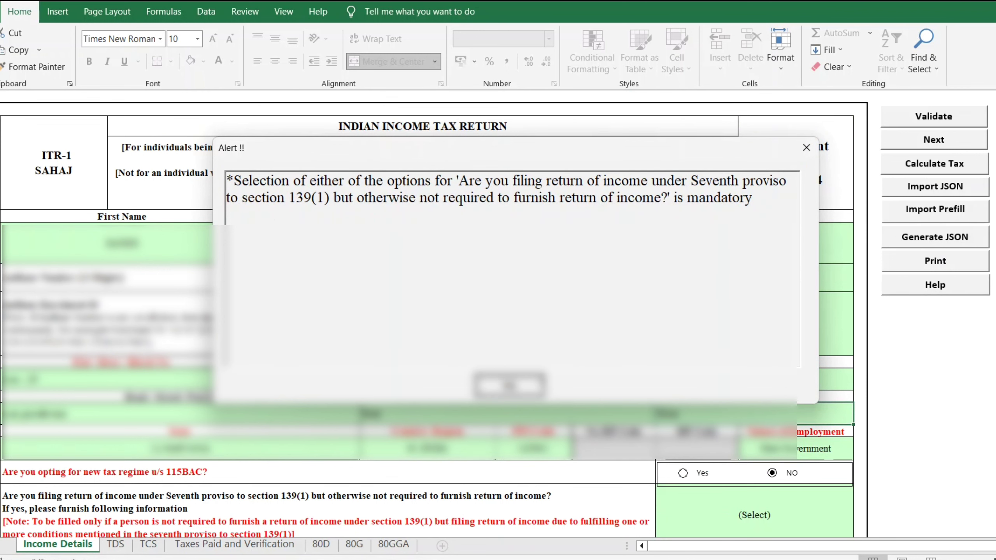
Answer No to the seventh-proviso filing question and validate the Income Details sheet.
left_click(499, 384)
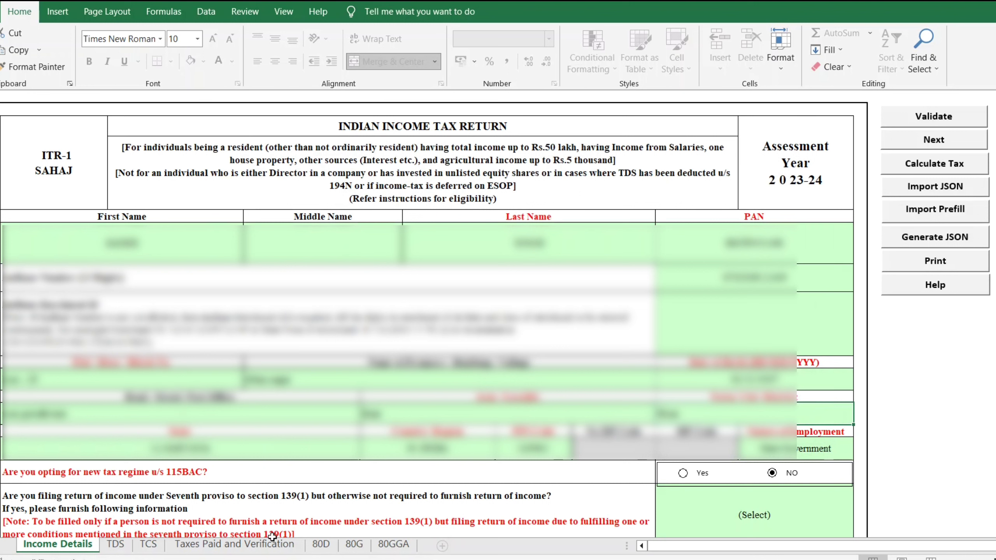
left_click(712, 515)
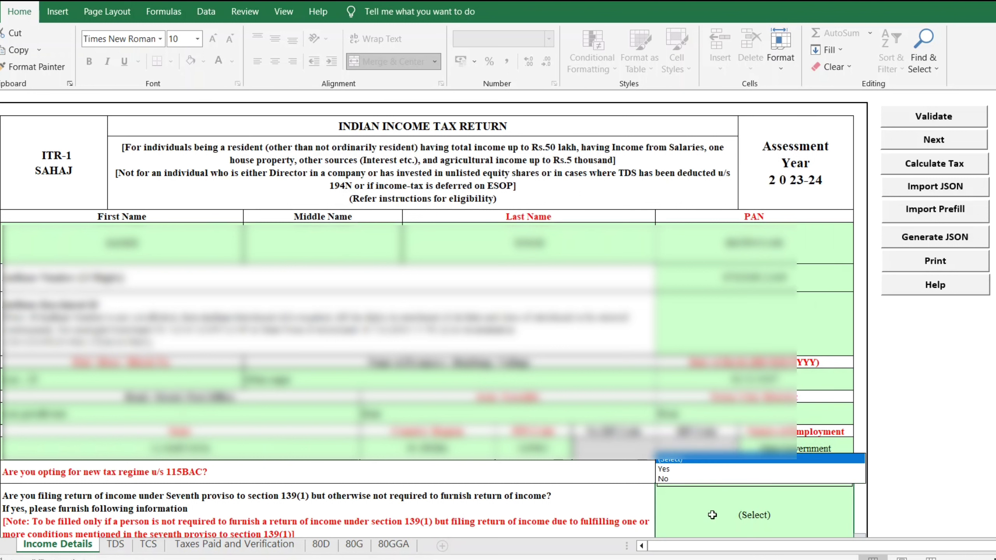
left_click(664, 480)
left_click(682, 510)
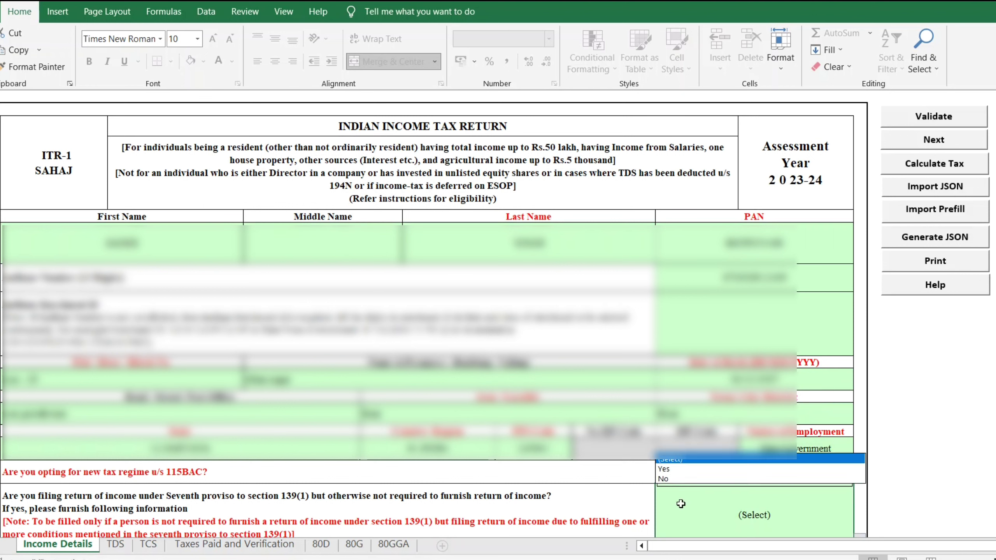
left_click(674, 480)
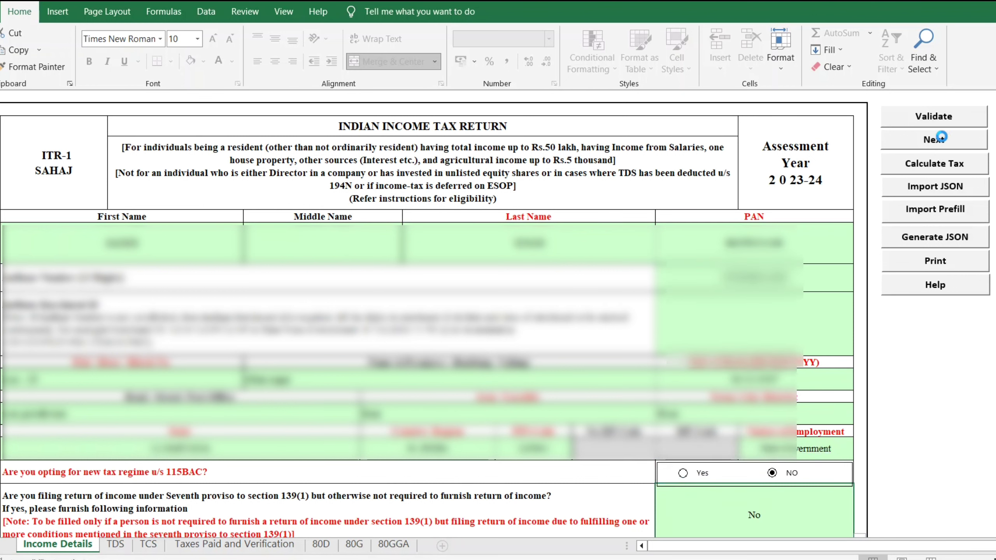
left_click(919, 114)
left_click(493, 326)
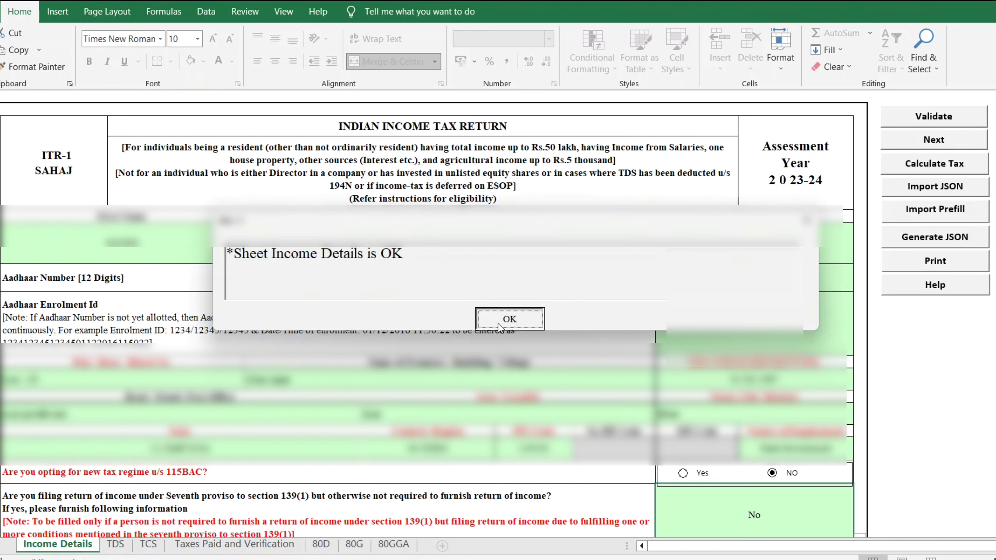
Go to the TDS sheet and select the salary row 1 TAN cell.
left_click(115, 548)
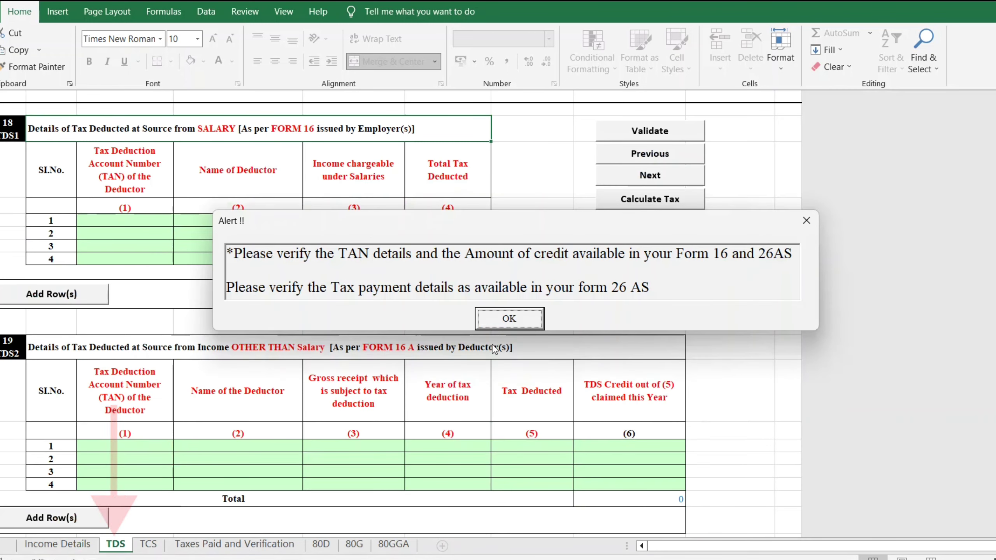
left_click(506, 319)
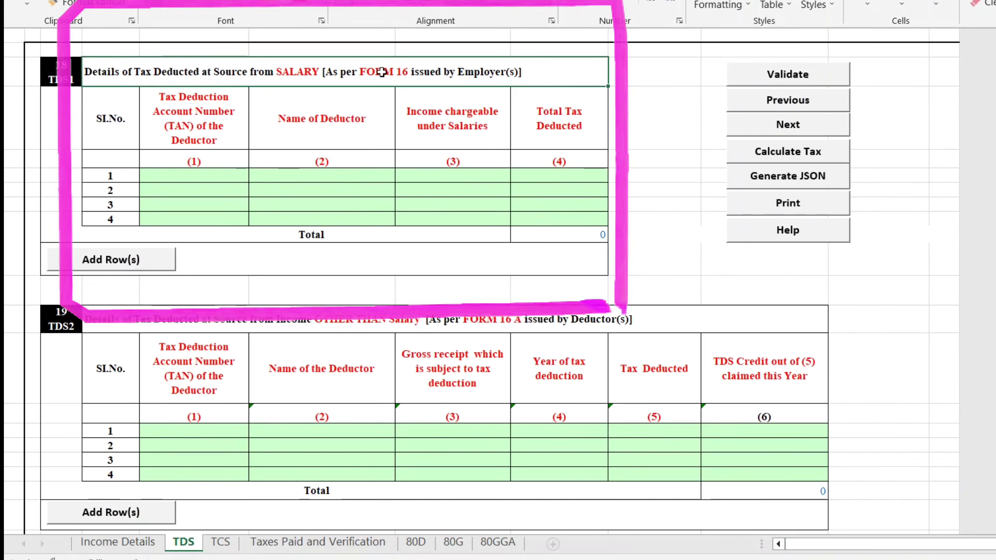
left_click(183, 177)
left_click(290, 179)
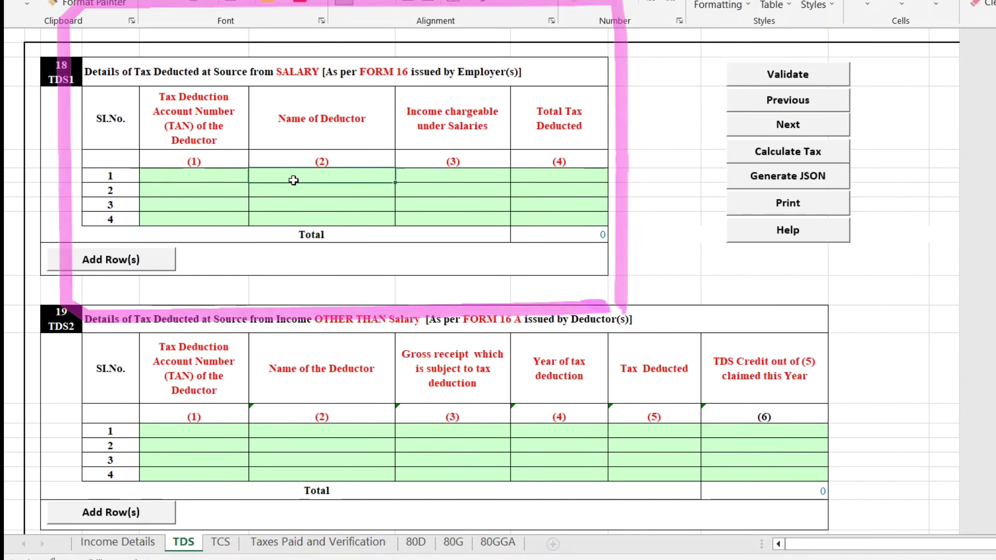
left_click(415, 177)
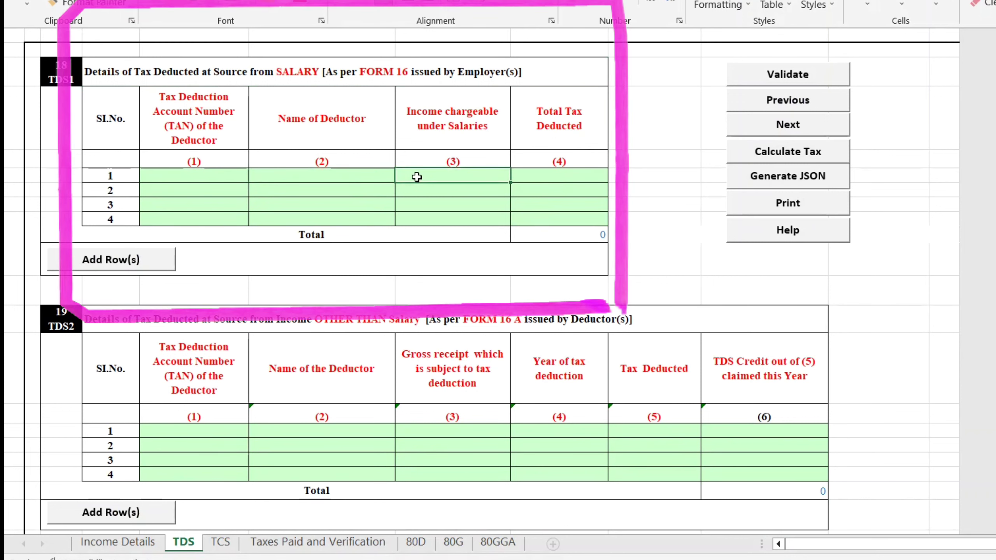
left_click(225, 176)
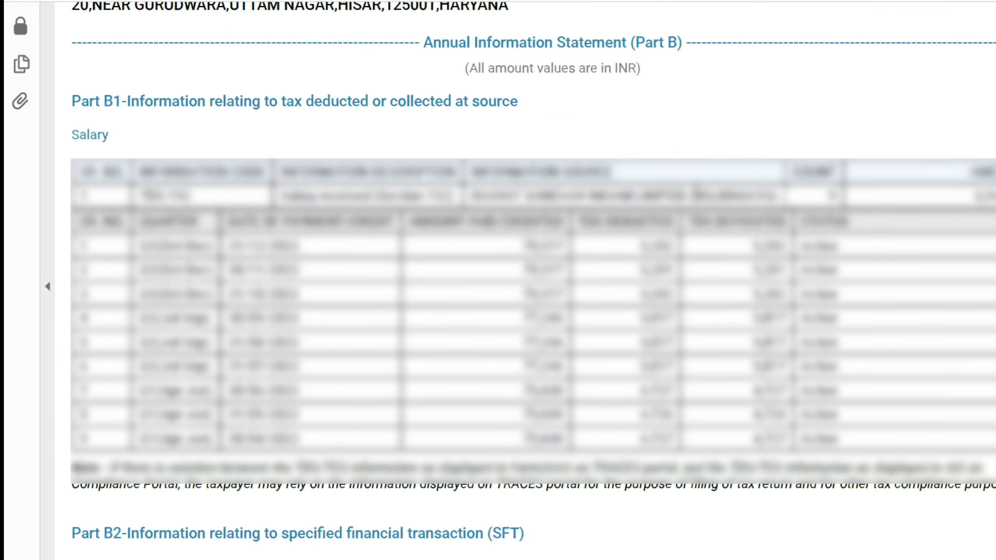
Copy the deductor's TAN and name BHARAT SANCHAR NIGAM LIMITED from the AIS into row 1.
left_click_drag(696, 195, 772, 195)
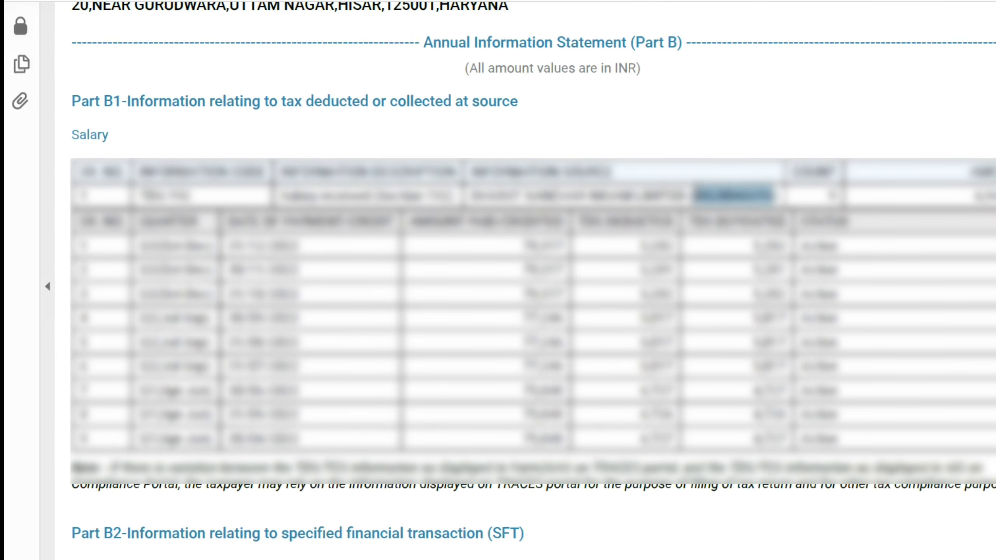
key("alt+Tab")
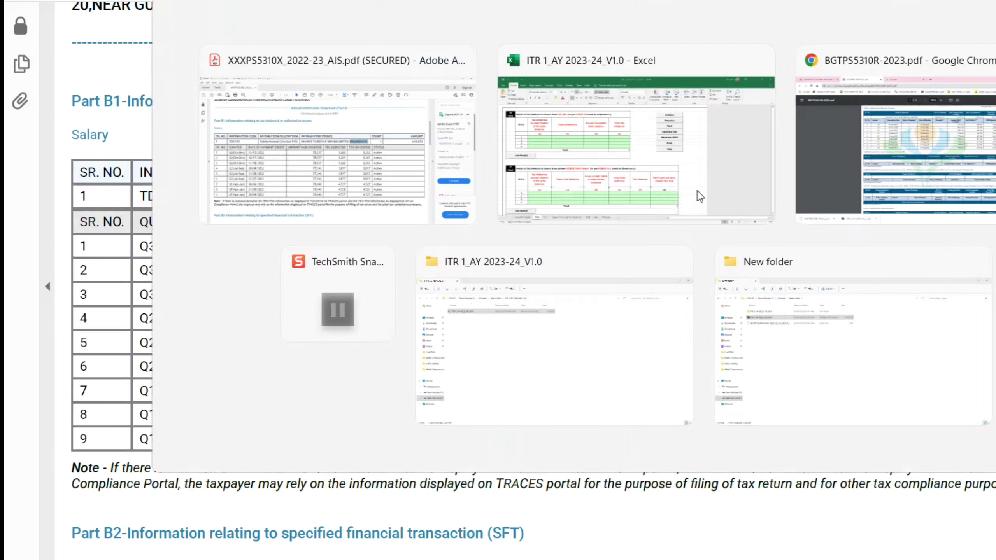
key("Tab")
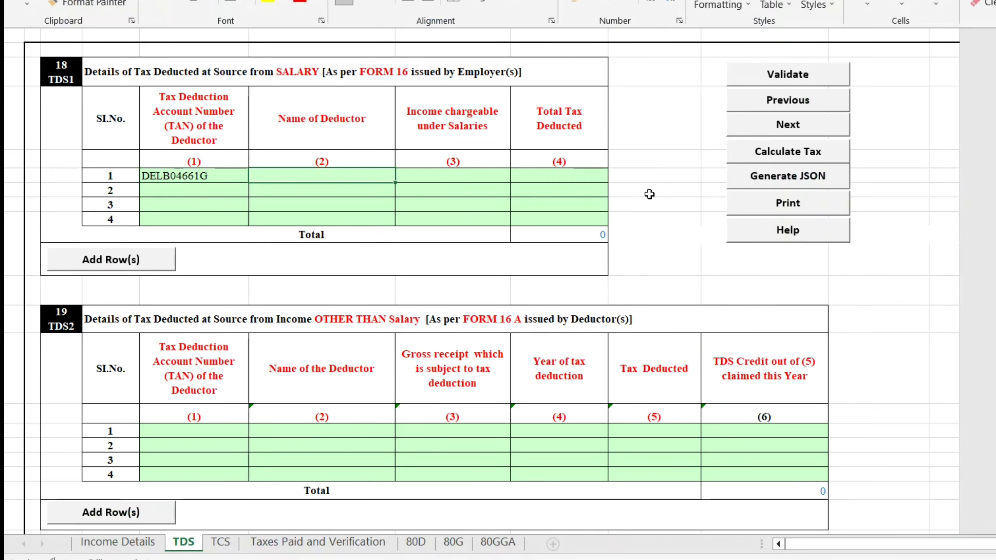
type("BHARAT SANCHAR NIGAM")
key("Tab")
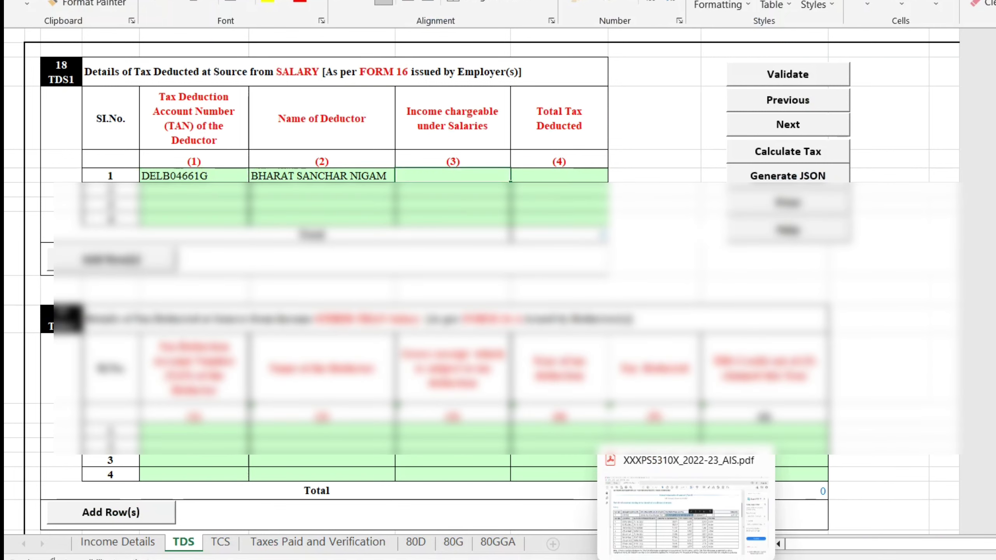
Record 694833 salary income with 45076 tax deducted, then validate the TDS and TCS sheets.
left_click(686, 559)
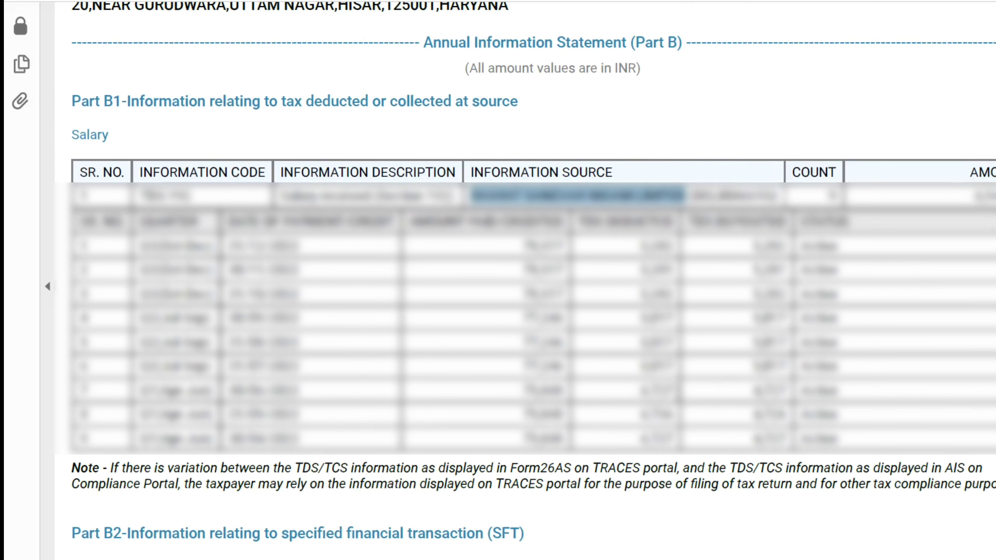
key("alt+Tab")
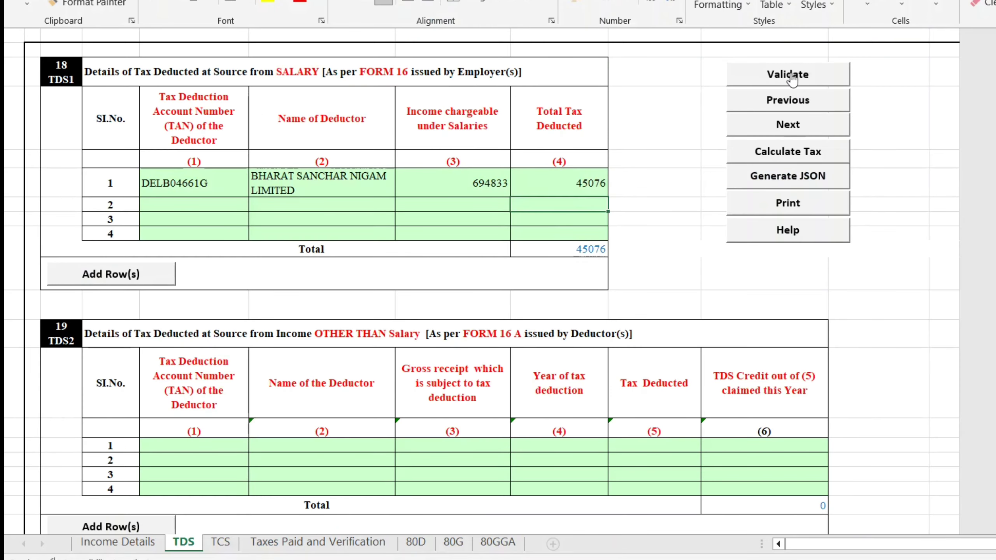
left_click(792, 75)
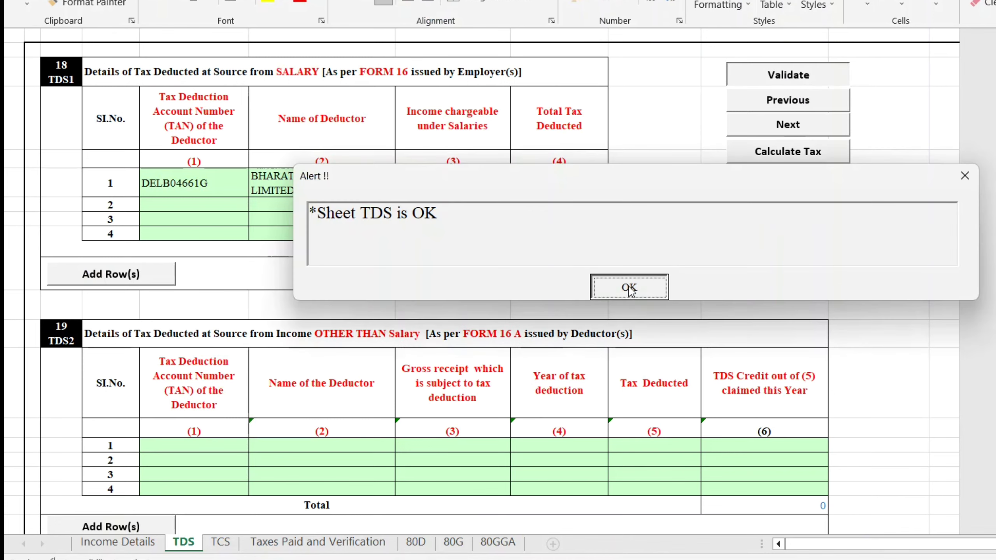
left_click(630, 286)
left_click(221, 541)
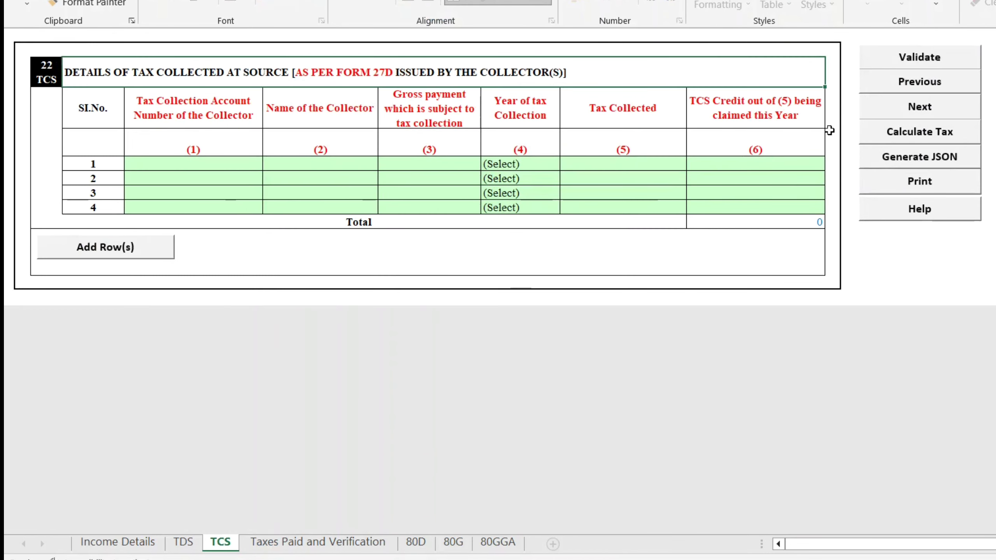
left_click(932, 61)
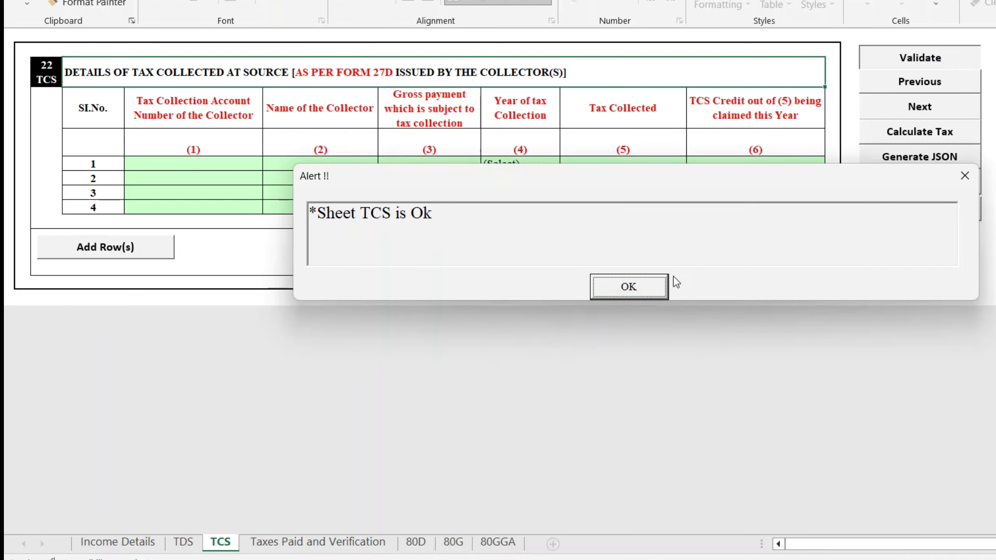
Enter Hisar as the verification Place on the Taxes Paid and Verification sheet.
left_click(637, 286)
left_click(298, 541)
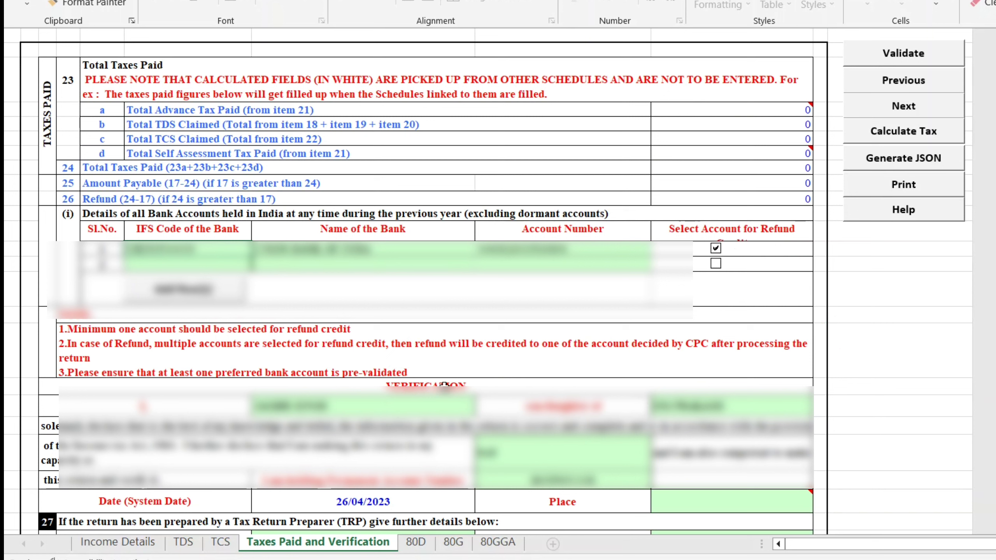
mouse_move(681, 496)
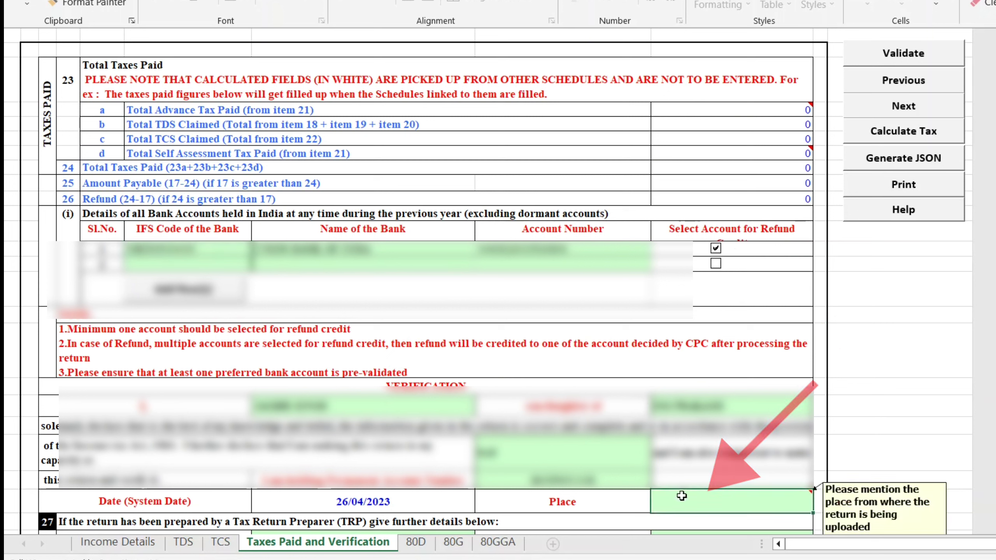
type("Hisa")
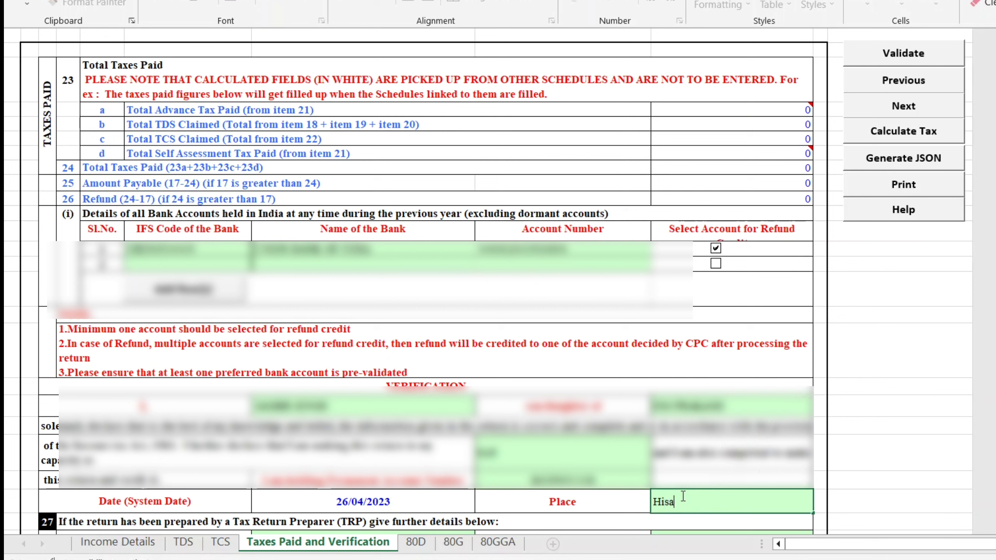
type("r")
key("Return")
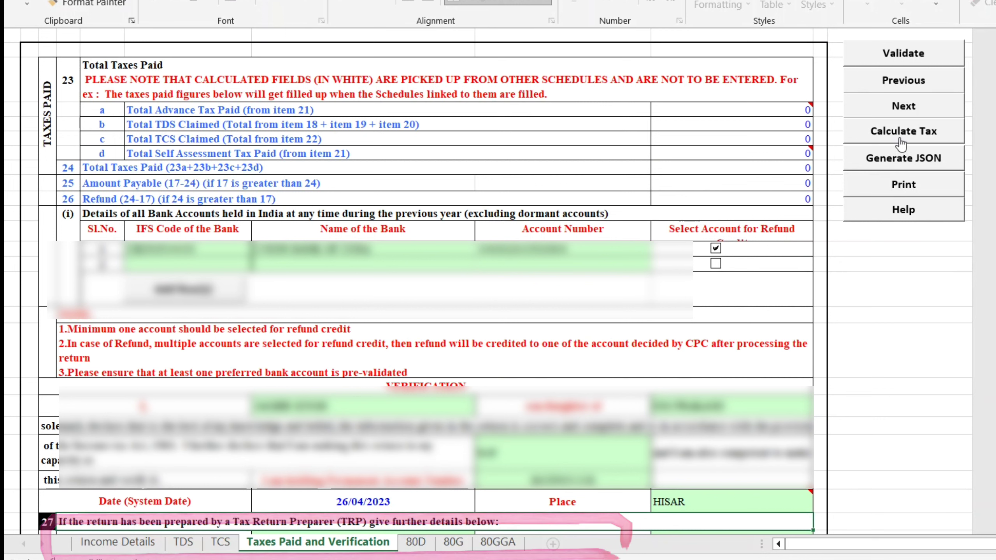
Validate the Taxes Paid and Verification sheet and move to the 80D sheet.
left_click(881, 58)
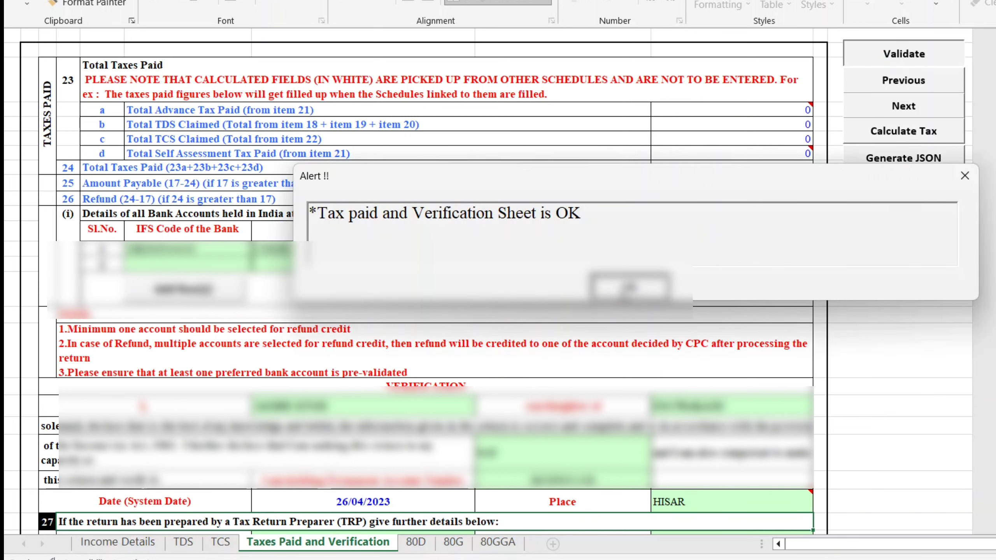
left_click(629, 288)
left_click(418, 546)
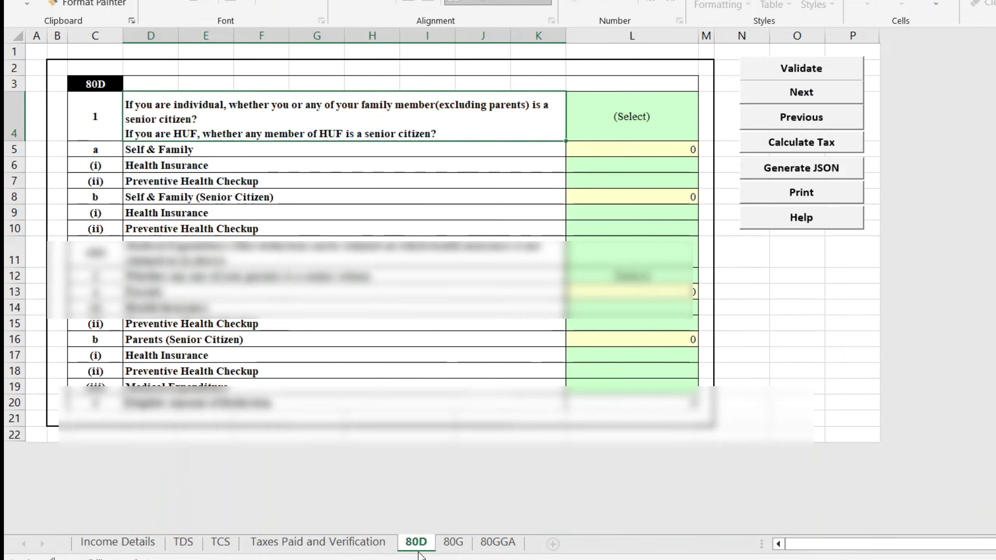
Answer No for self senior citizen in L4 and enter 5000 preventive health checkup in L7.
left_click(635, 131)
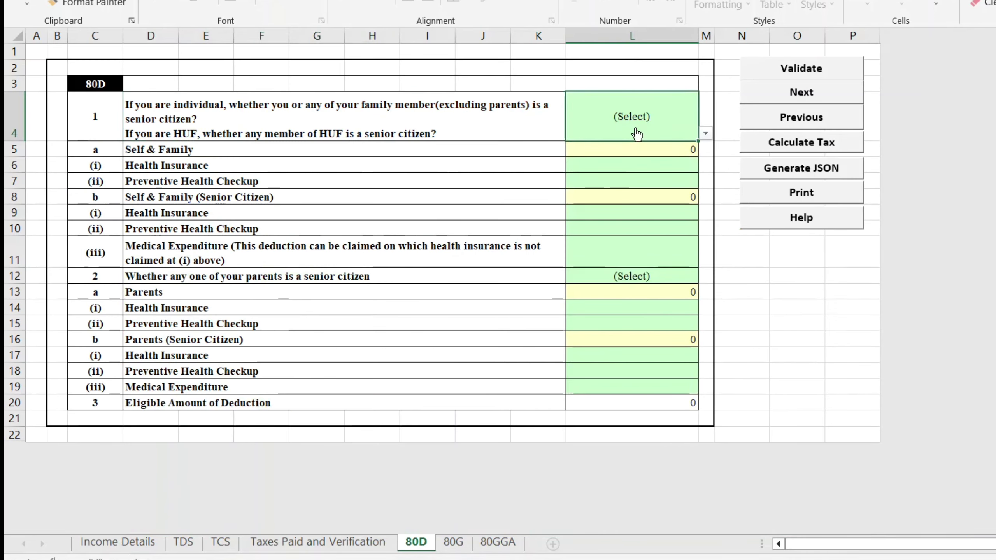
key("alt+Down")
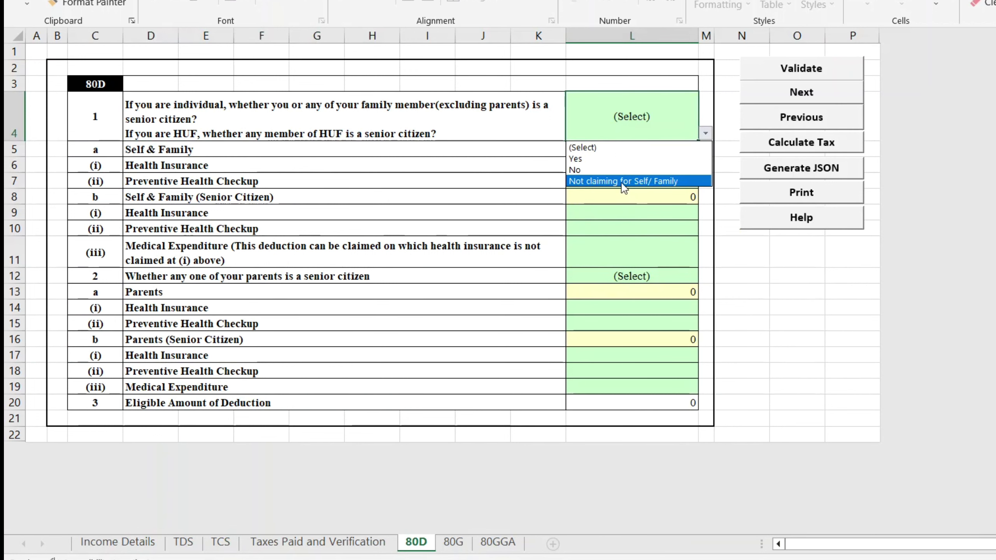
left_click(207, 114)
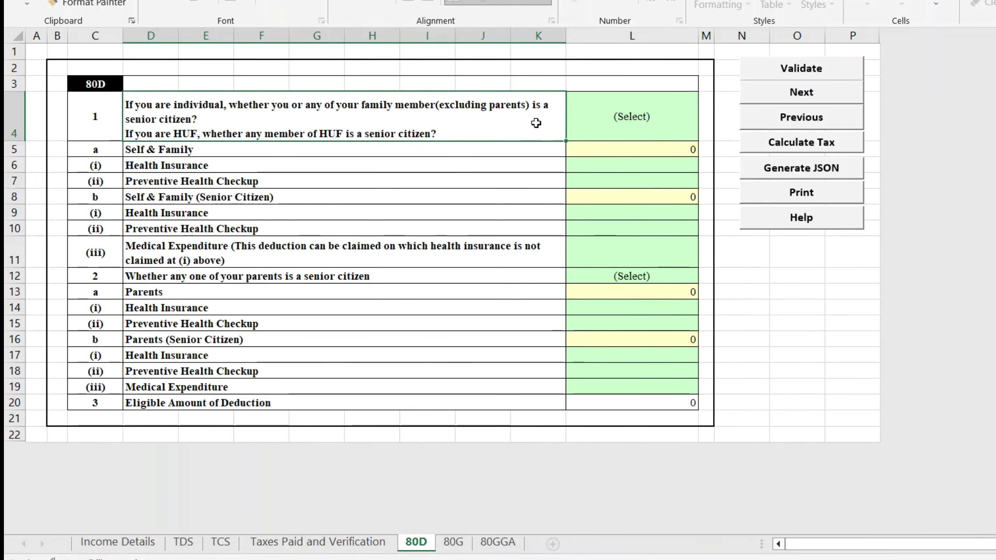
left_click(645, 104)
key("alt+Down")
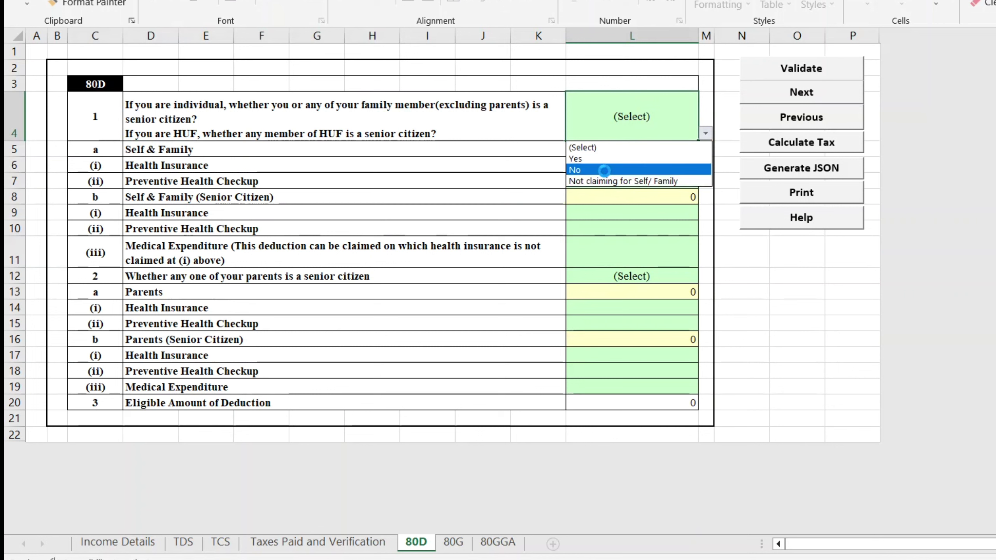
left_click(604, 170)
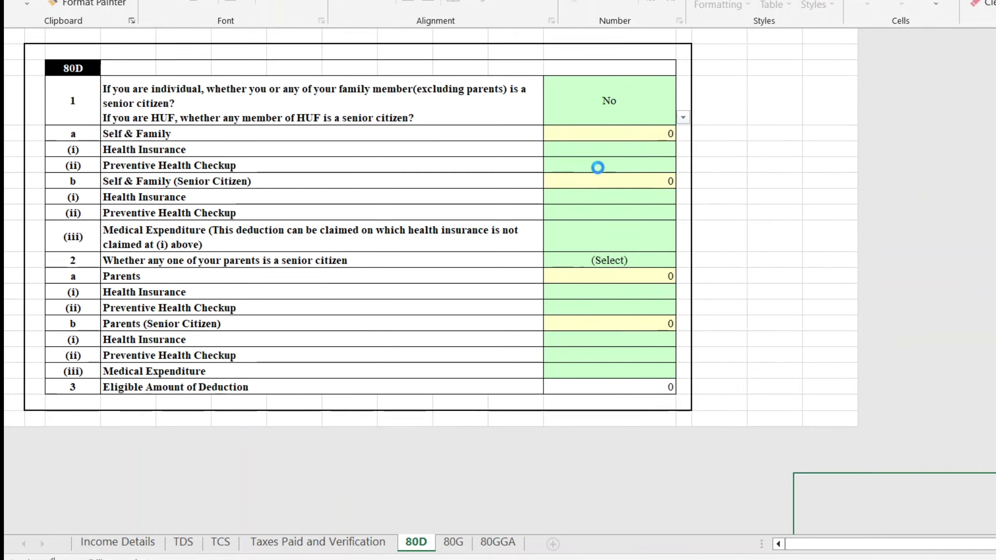
left_click(599, 183)
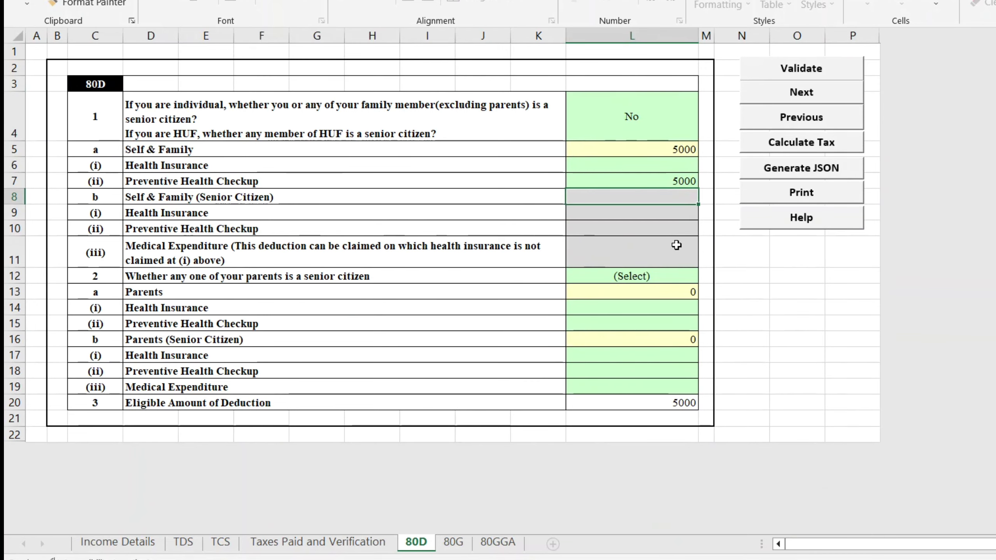
Set the Parents deduction in L12 to Not claiming and validate the 80D sheet.
left_click(620, 277)
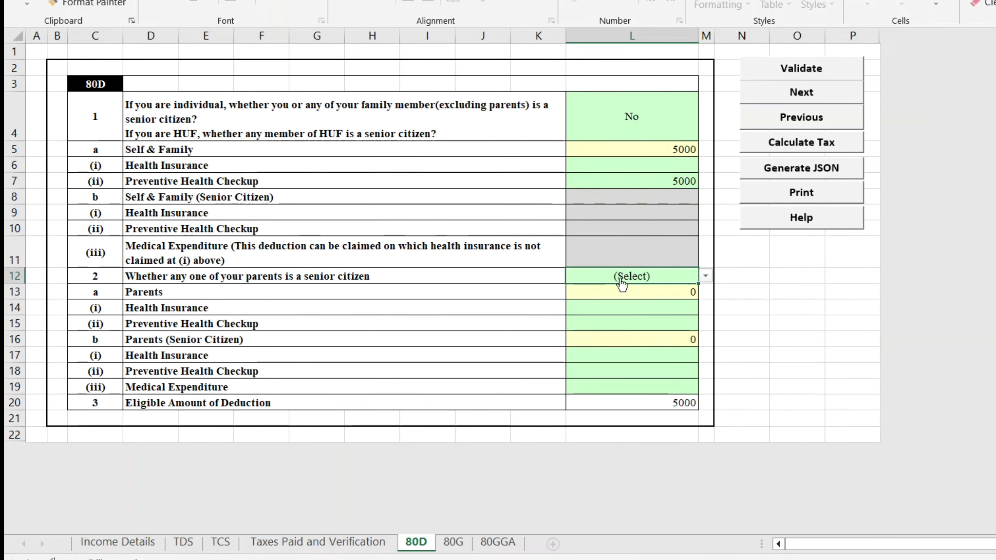
key("alt+Down")
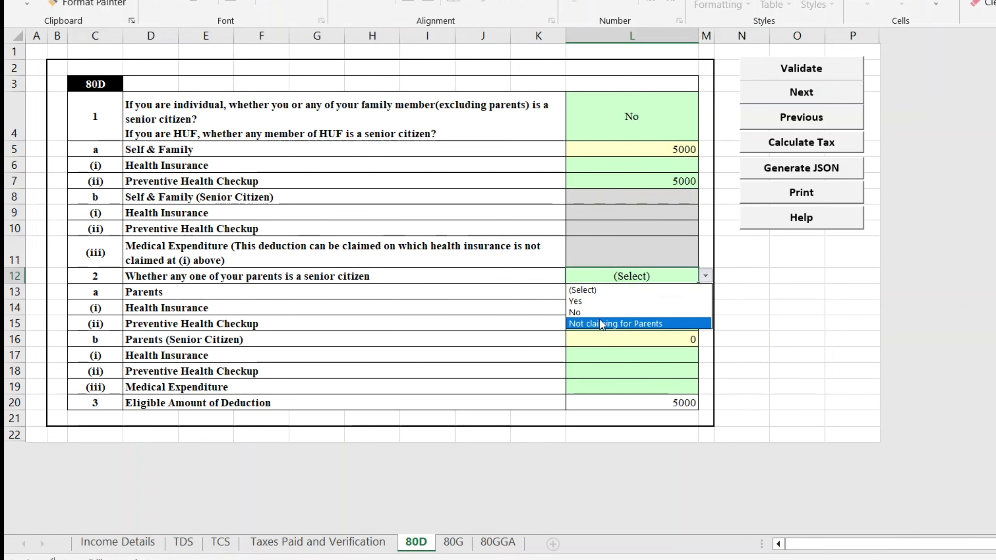
left_click(602, 324)
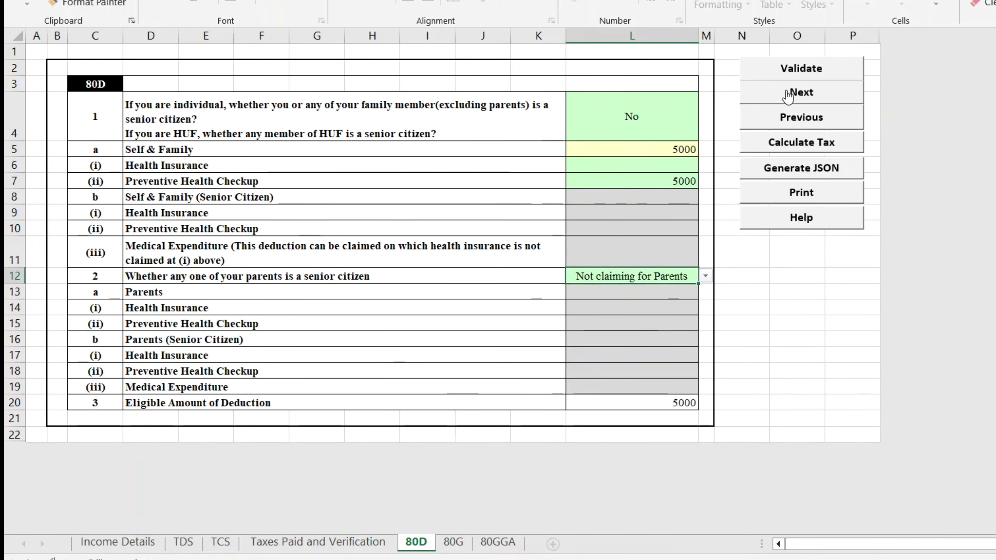
left_click(796, 70)
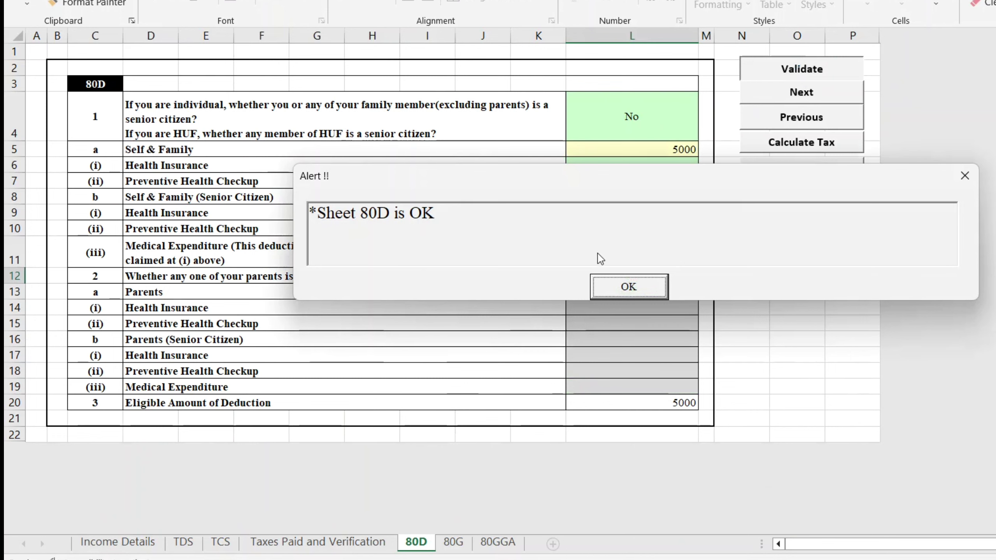
left_click(629, 288)
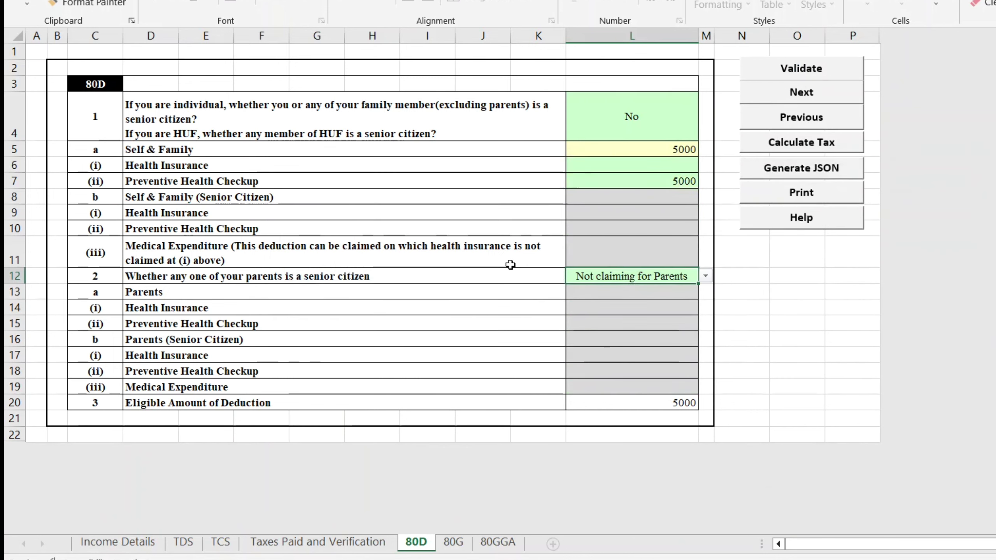
Validate the blank Schedule 80G and Schedule 80GGA sheets, each reporting OK.
left_click(453, 542)
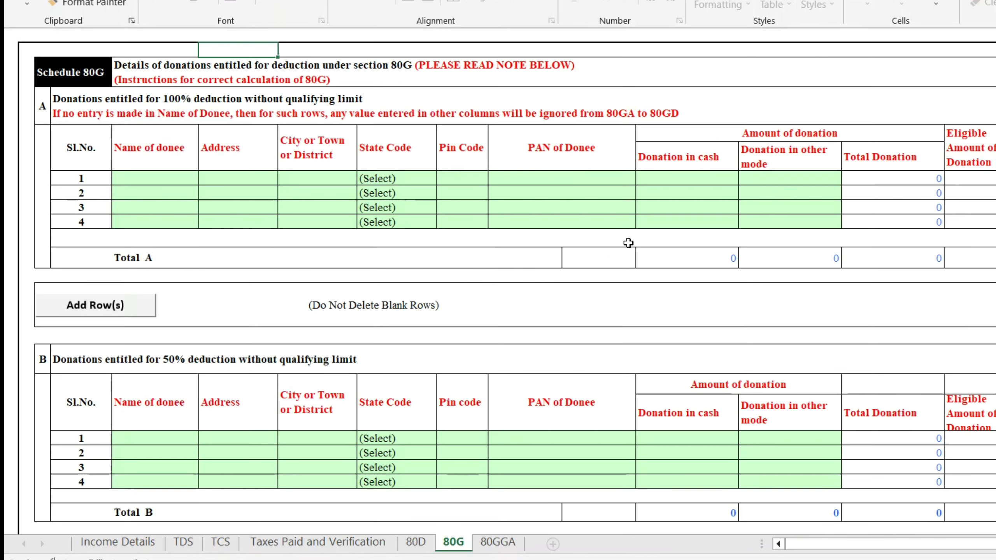
left_click(855, 122)
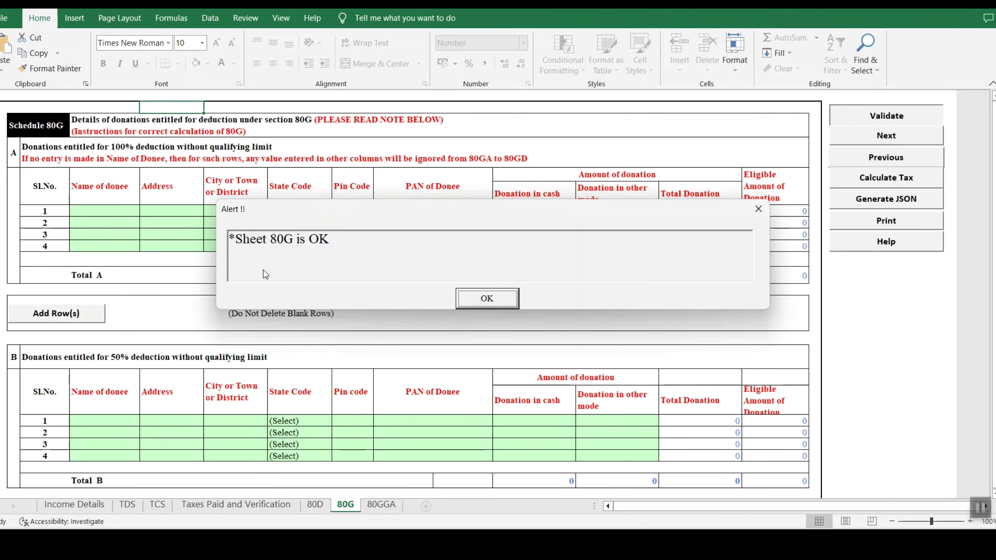
left_click(488, 298)
left_click(382, 505)
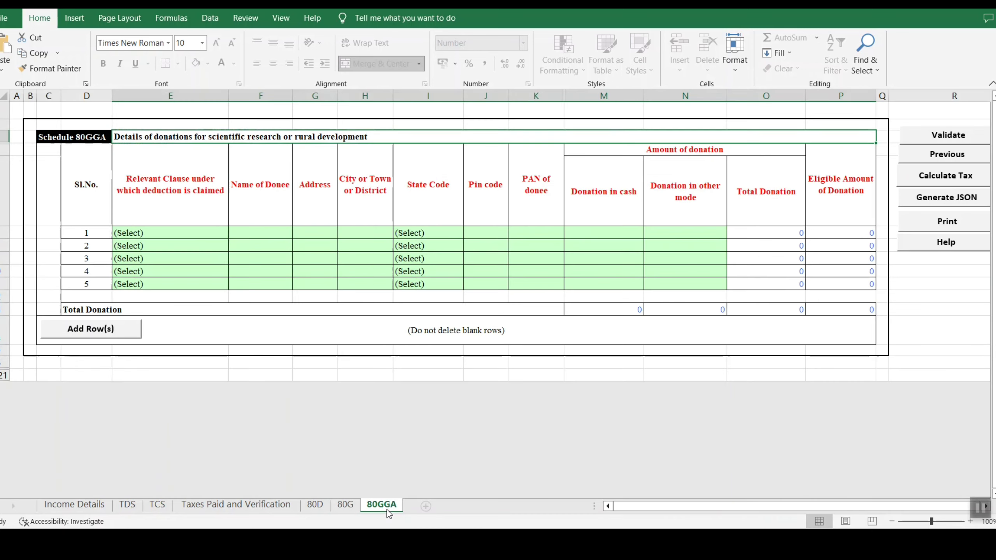
left_click(949, 135)
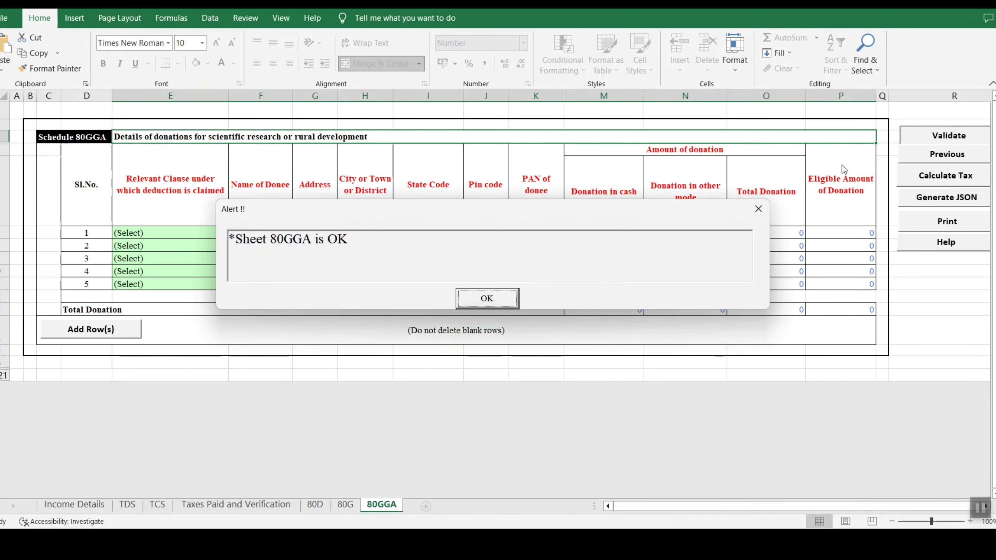
left_click(482, 298)
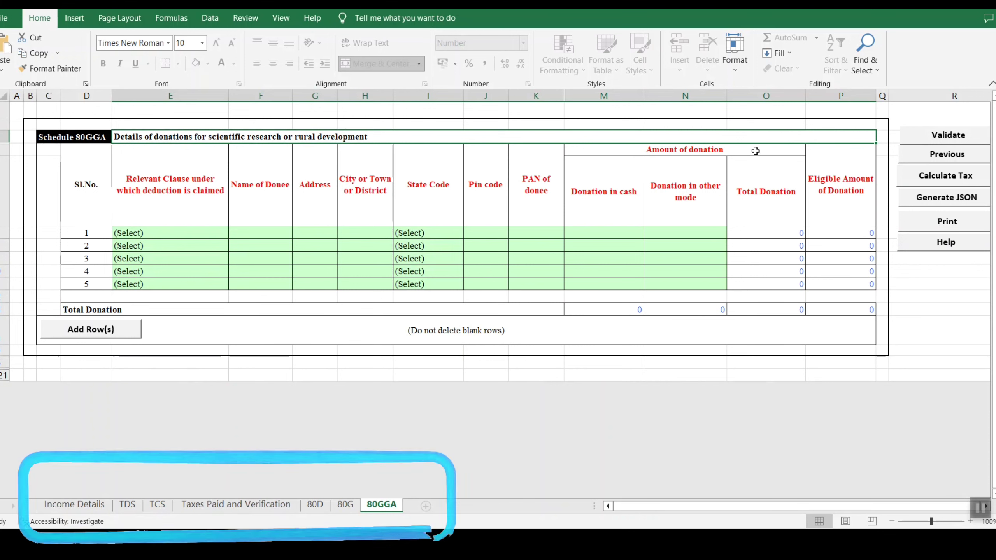
Calculate tax showing a 2990 refund, then generate the JSON to reach the SUMMARY sheet.
left_click(946, 176)
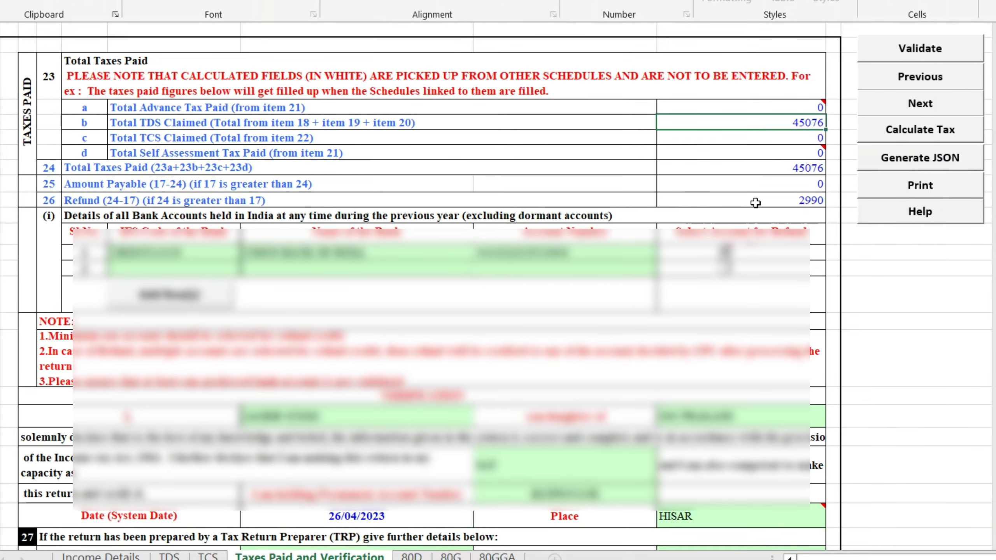
left_click(756, 202)
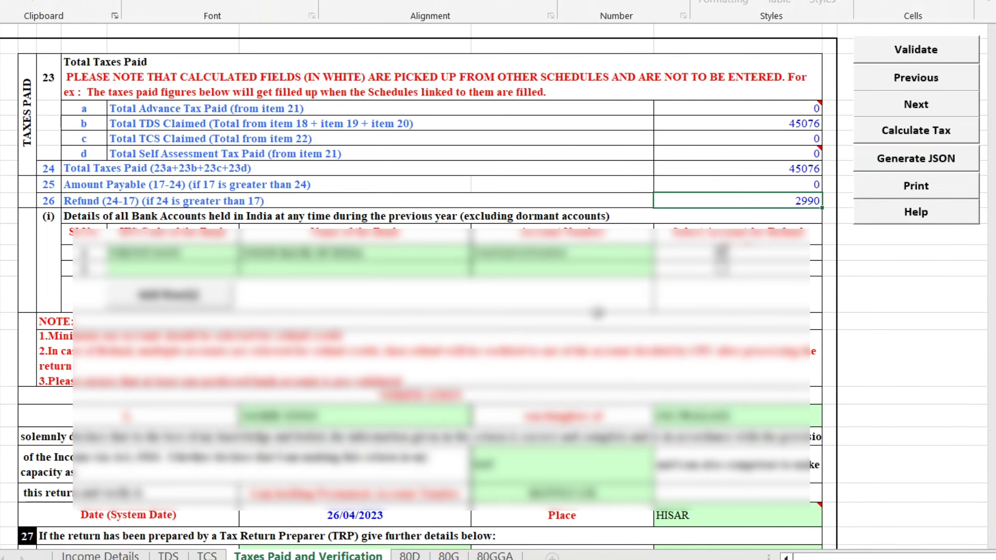
left_click(890, 165)
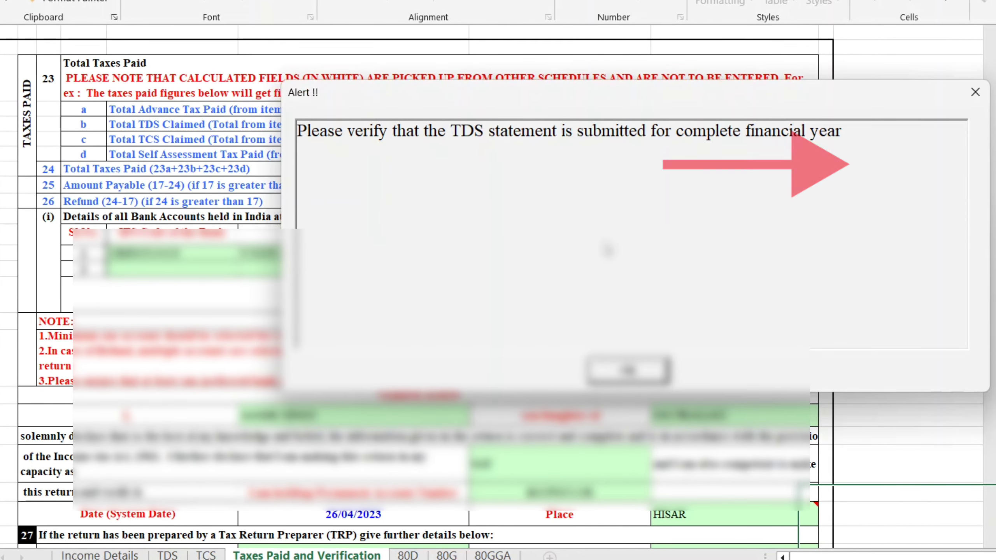
left_click(638, 370)
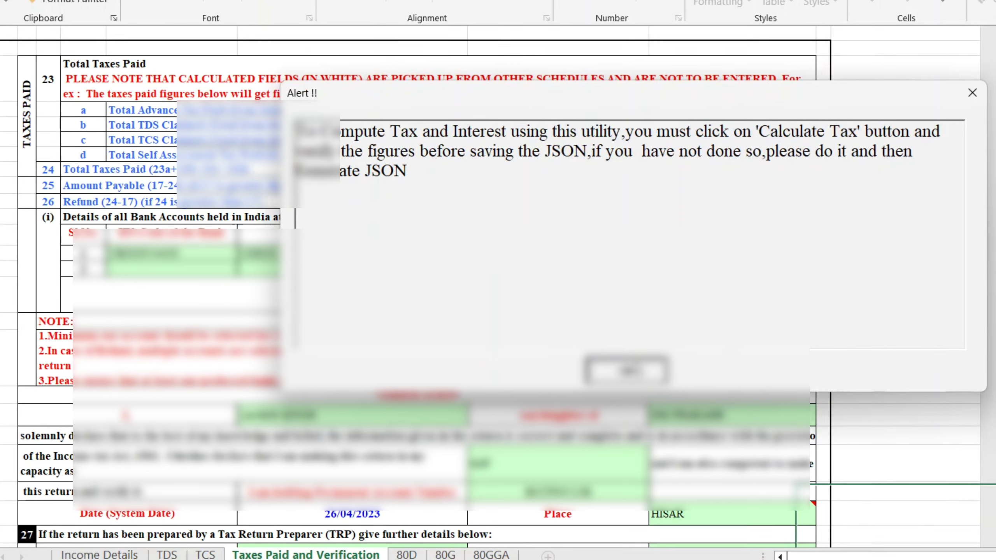
left_click(633, 367)
left_click(635, 364)
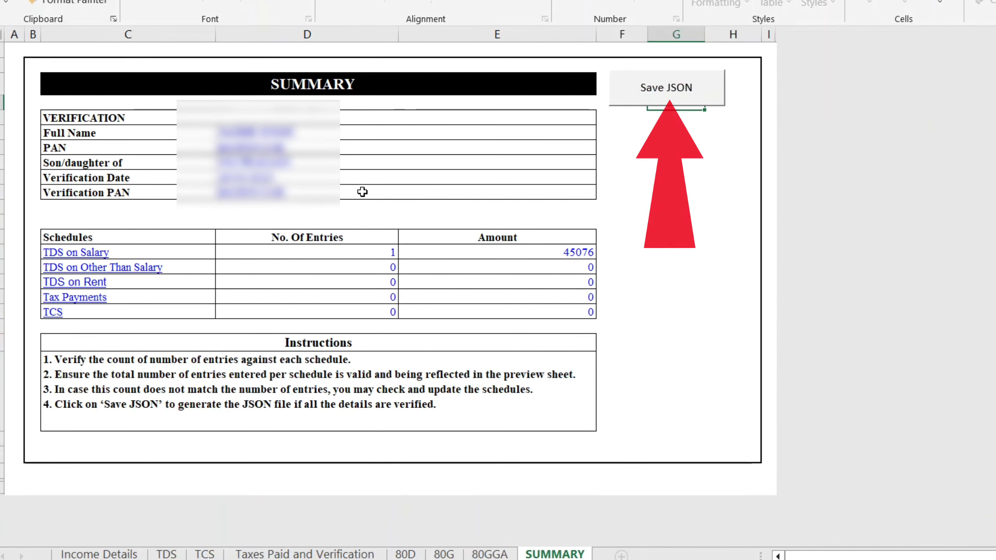
Save the return JSON next to the ITR 1_AY 2023-24_V1.0 workbook.
left_click(659, 94)
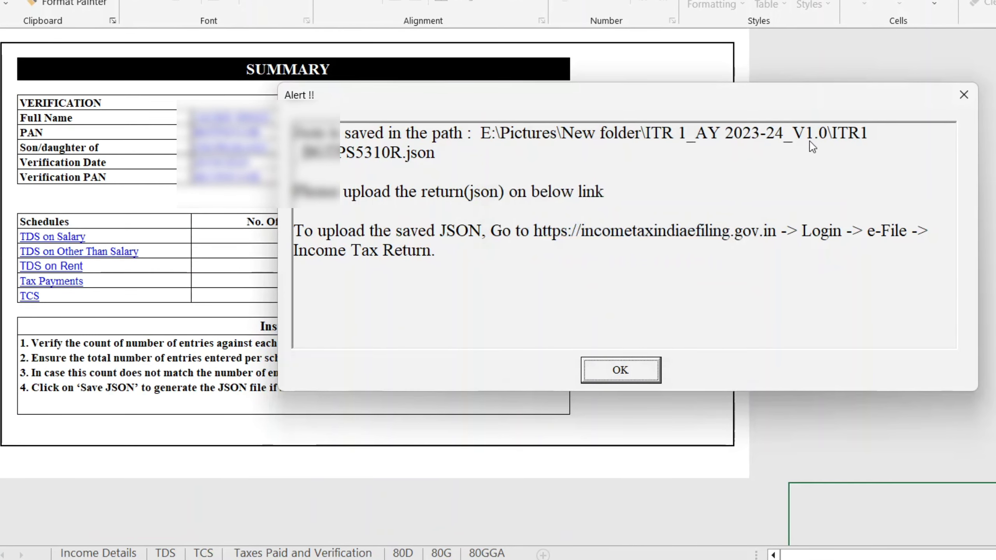
left_click(632, 368)
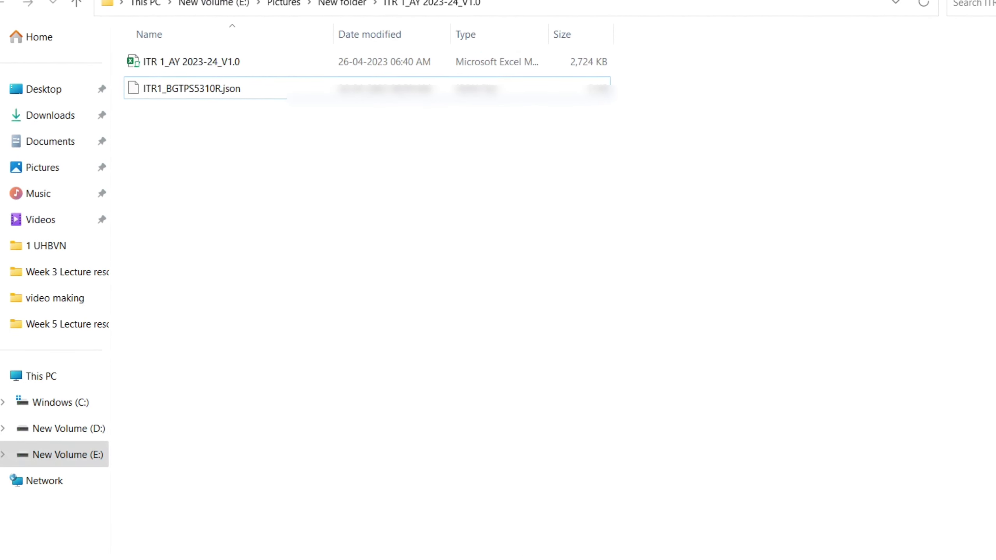
Go to e-File > Income Tax Returns > File Income Tax Return on the portal.
left_click(515, 489)
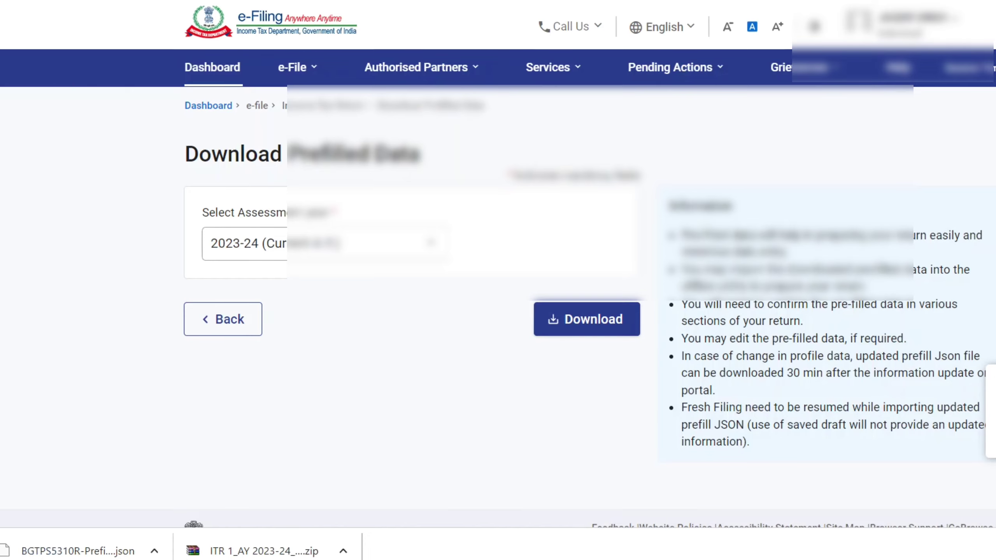
left_click(283, 70)
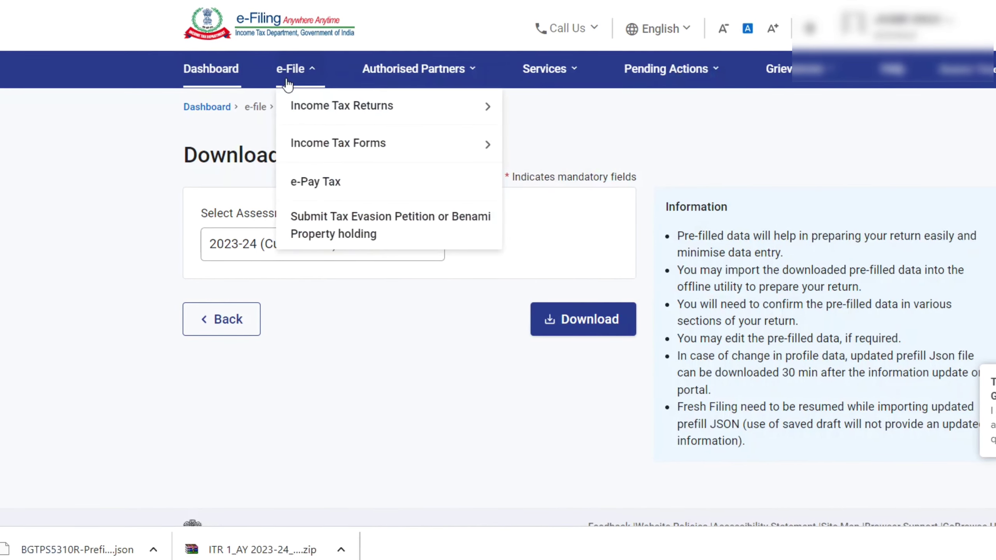
mouse_move(396, 113)
left_click(556, 111)
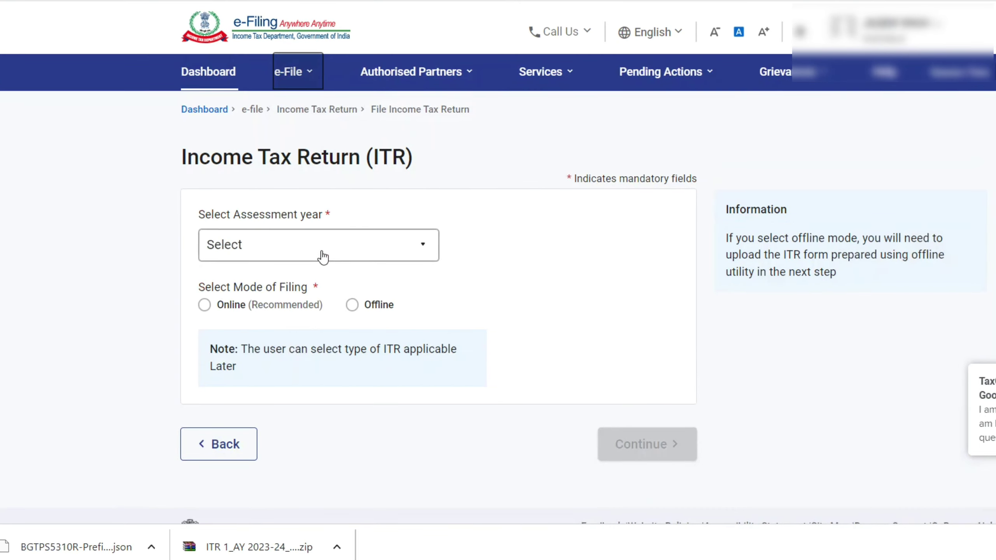
Choose A.Y. 2023-24, 139(1) original return, not audited under 44AB, and ITR-1, then continue.
left_click(323, 257)
left_click(279, 324)
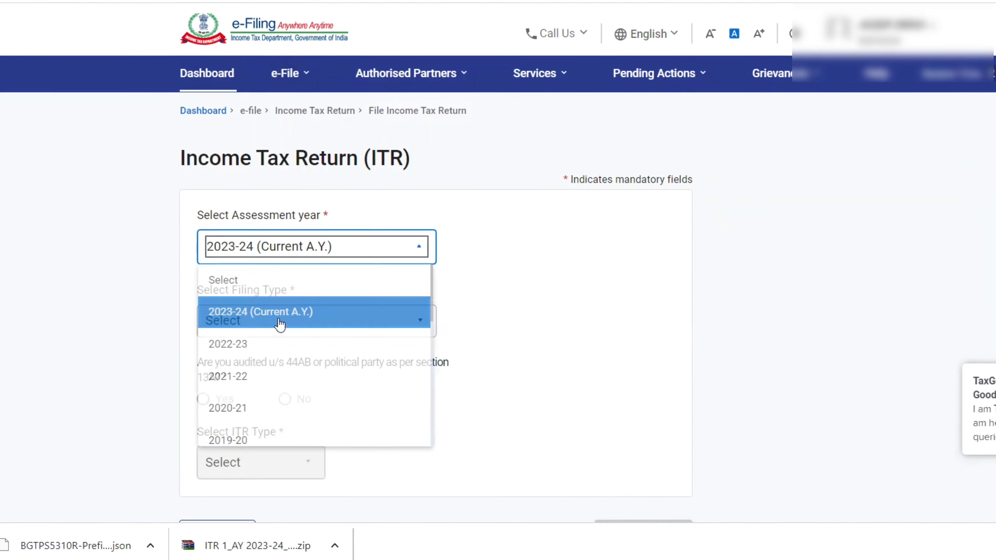
left_click(279, 324)
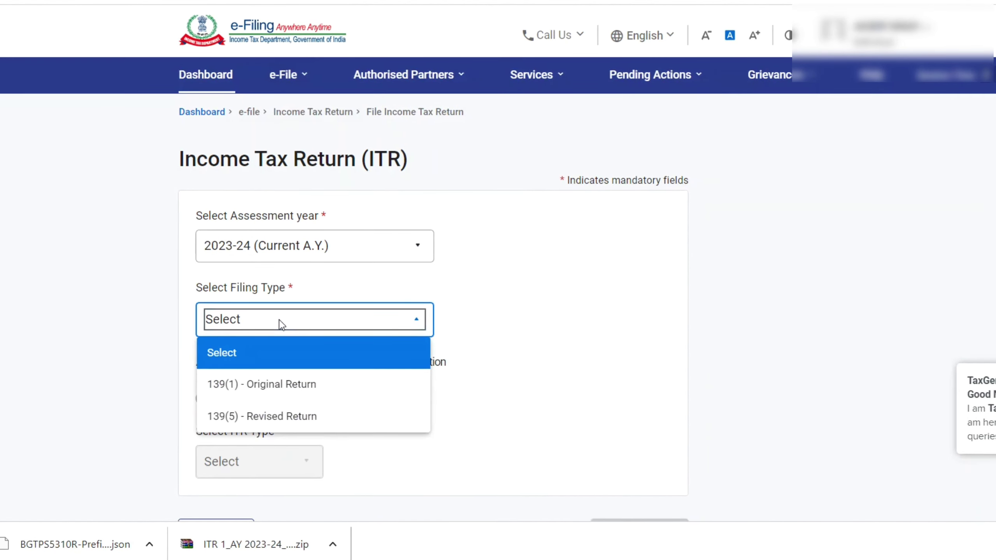
left_click(260, 384)
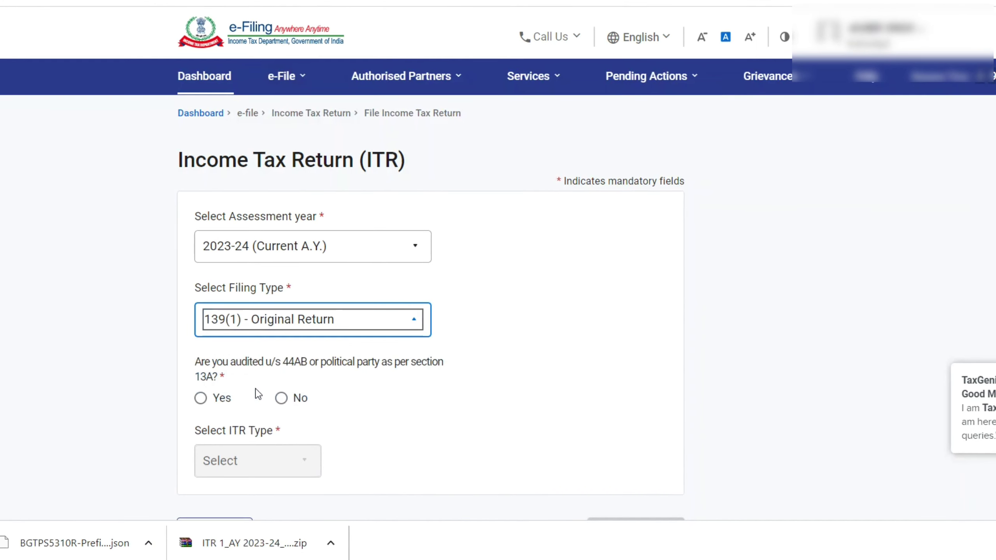
left_click(281, 399)
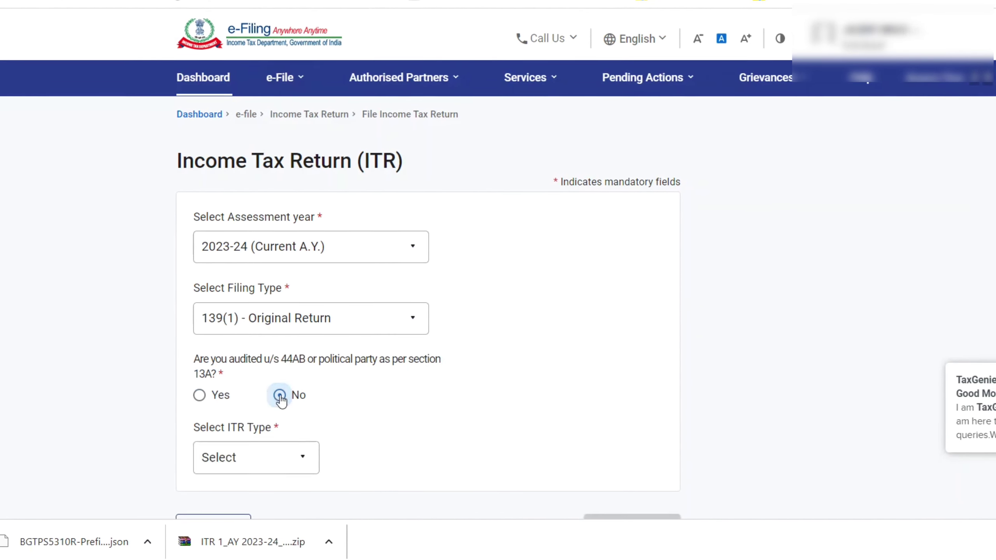
left_click(255, 467)
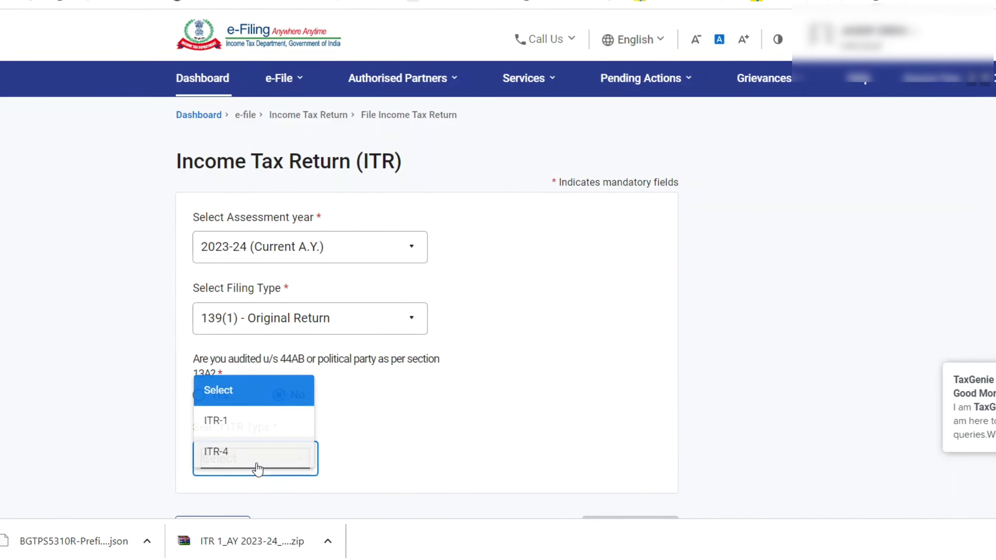
left_click(249, 432)
scroll(439, 456, "down", 2)
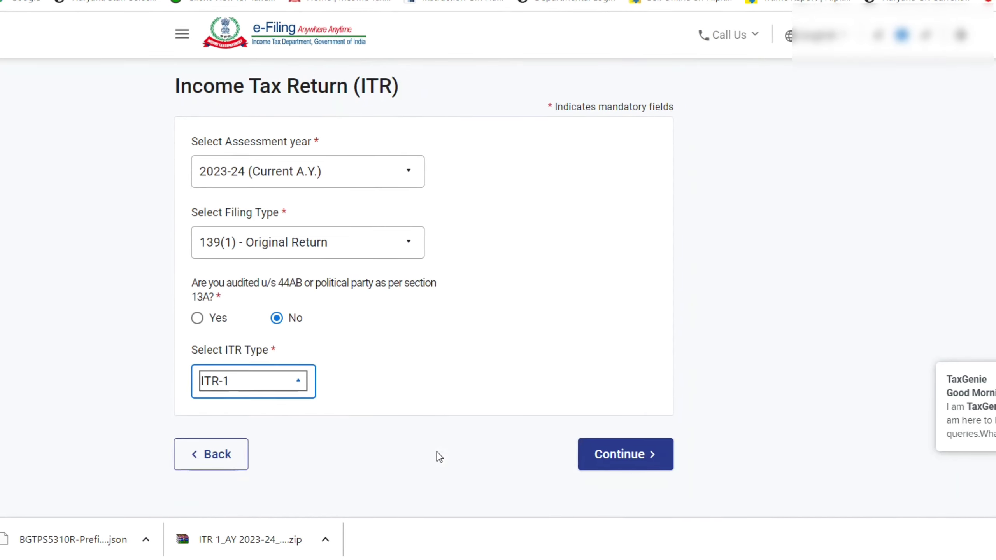
left_click(625, 453)
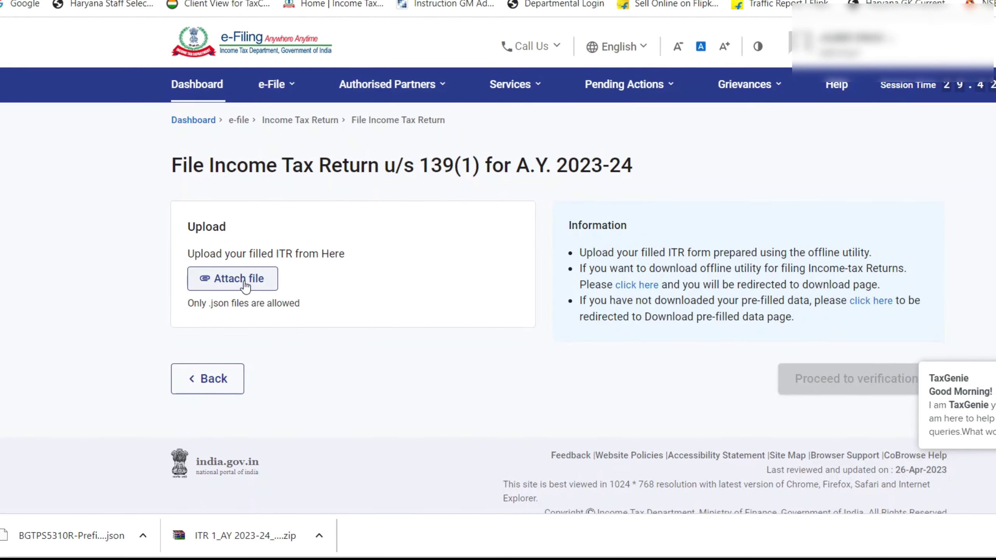
Attach the saved return JSON and proceed to the Complete your verification page.
left_click(245, 287)
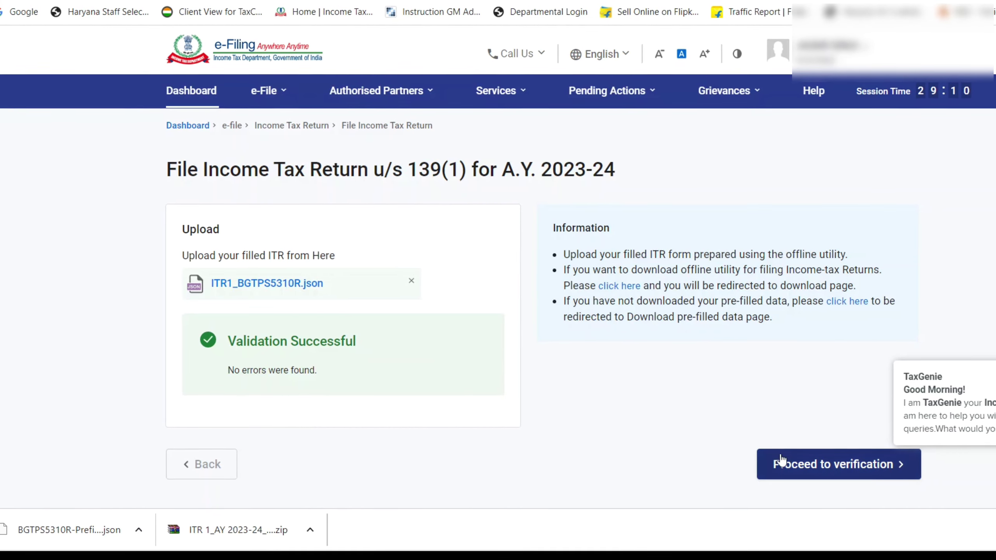
left_click(820, 467)
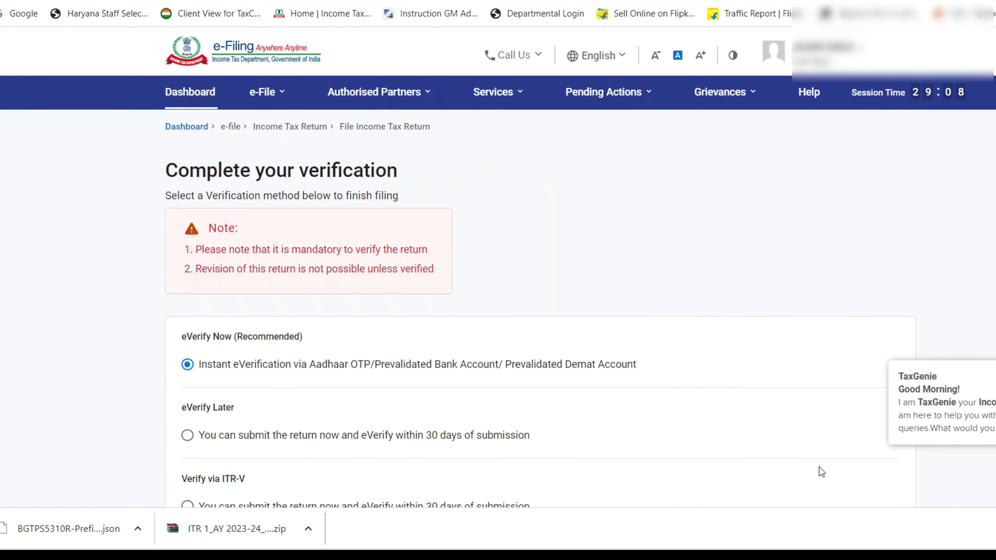
scroll(536, 371, "down", 4)
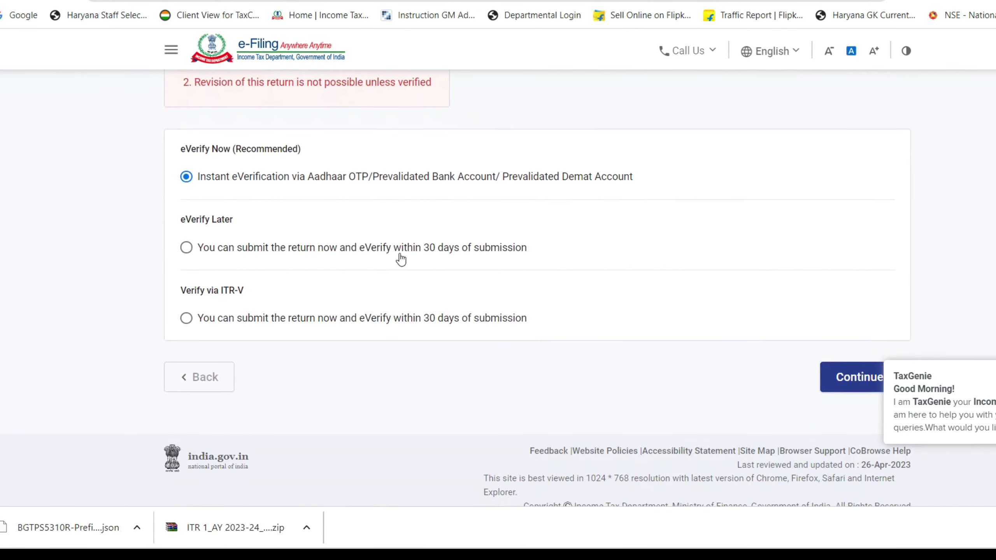